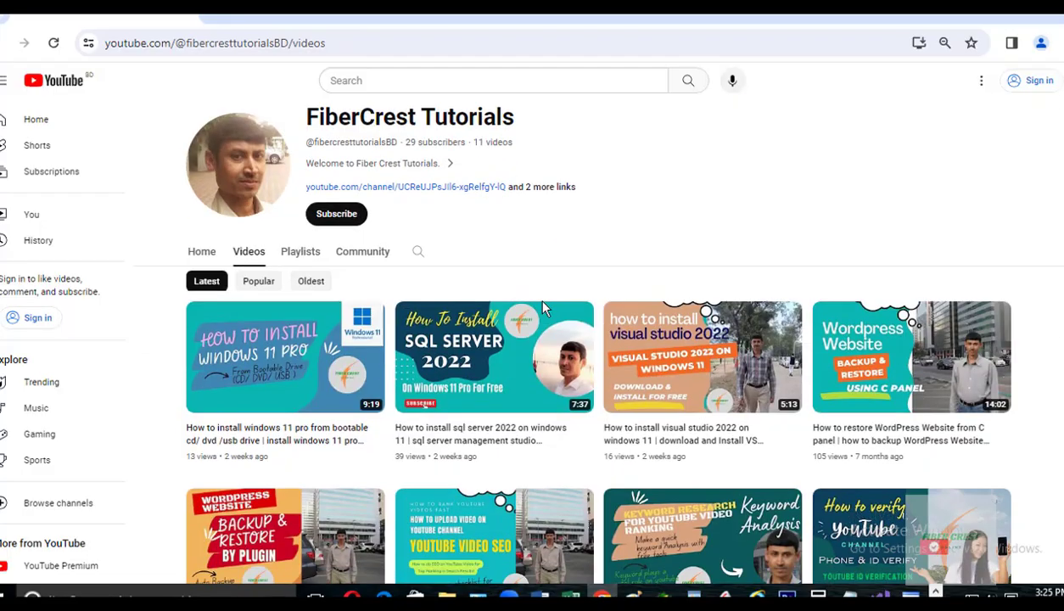
Scroll the FiberCrest Tutorials video list, then view the channel's Home and Playlists tabs
scroll(534, 297, "down", 2)
scroll(534, 297, "down", 2)
scroll(543, 307, "up", 2)
scroll(542, 307, "up", 2)
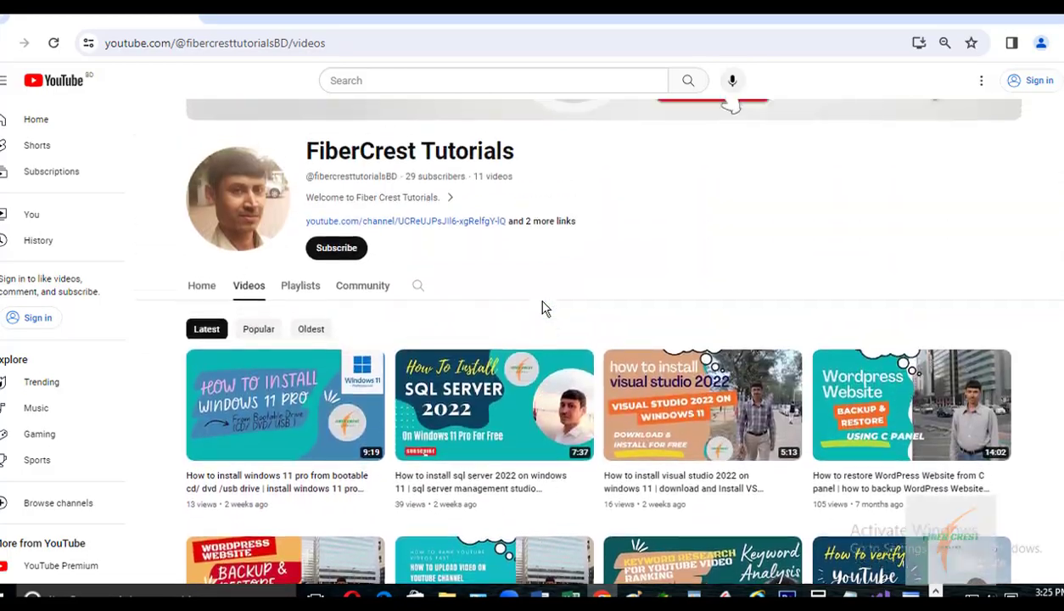
scroll(542, 307, "up", 1)
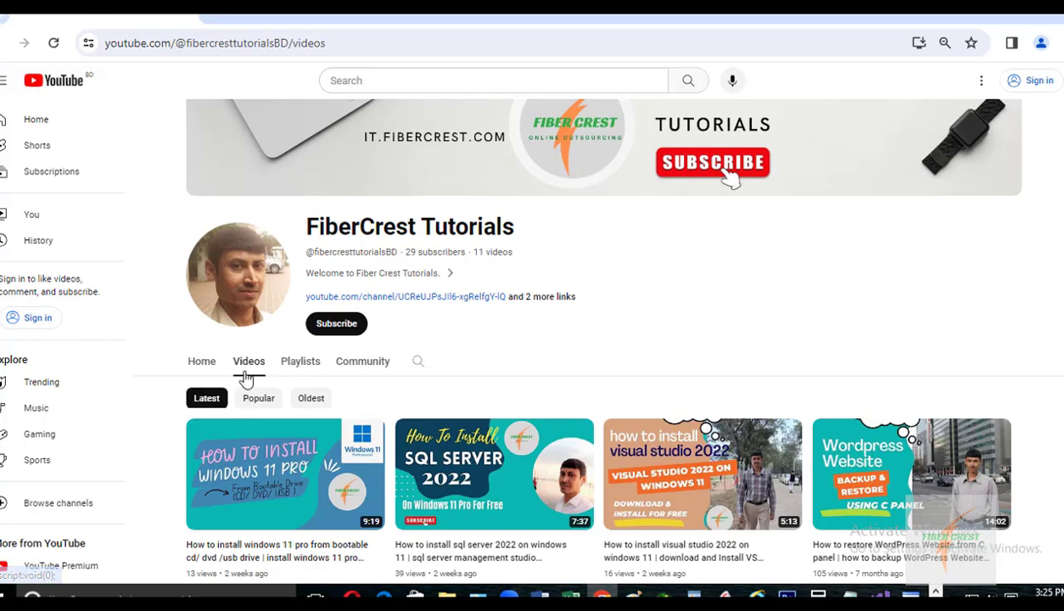
left_click(201, 369)
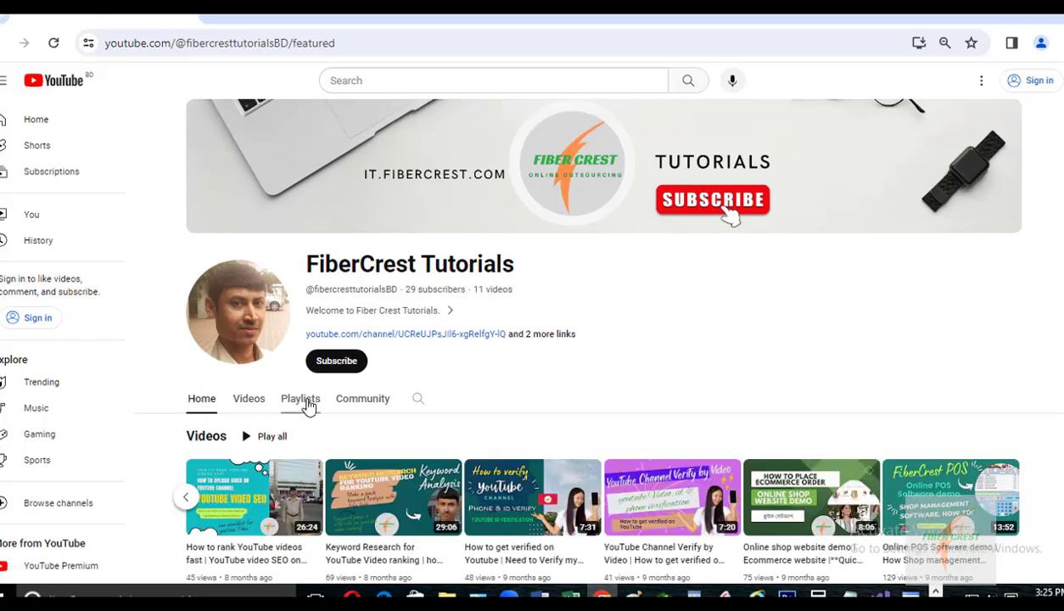
left_click(307, 402)
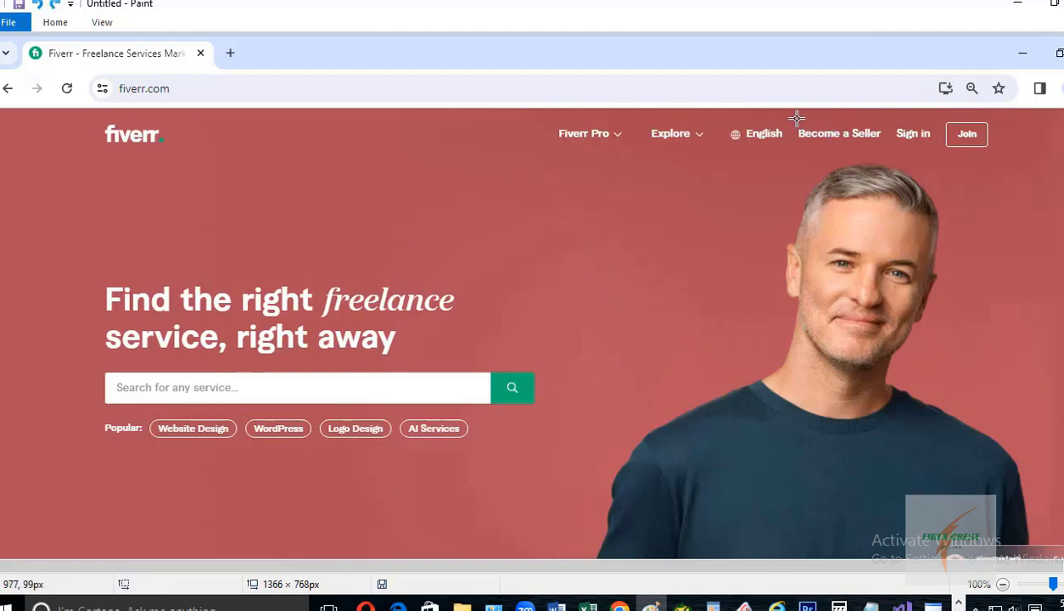
Draw a blue rectangle around the 'Become a Seller' link on the screenshot
left_click_drag(789, 116, 890, 149)
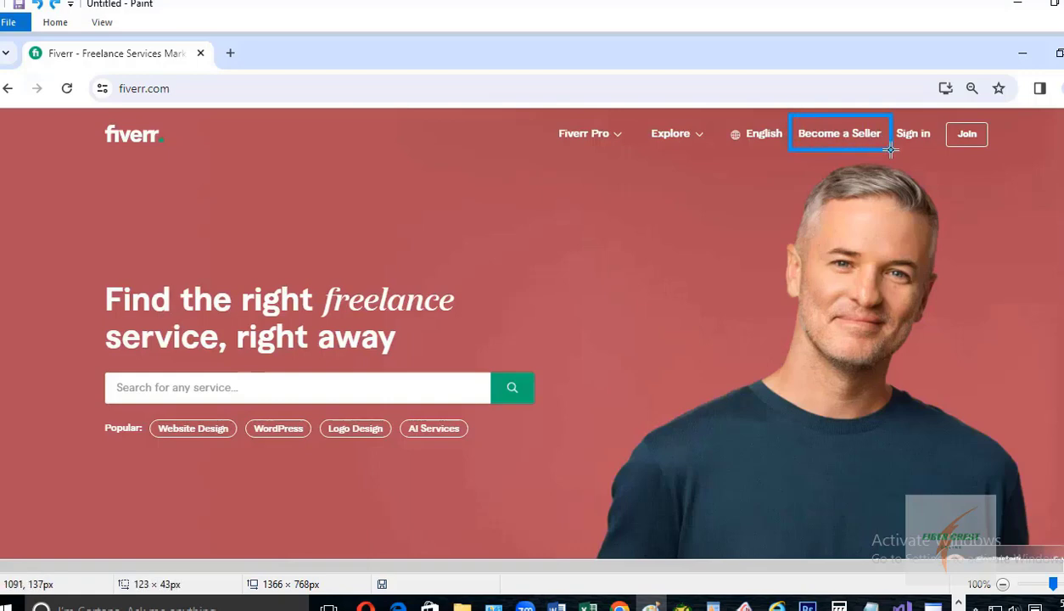
left_click(774, 193)
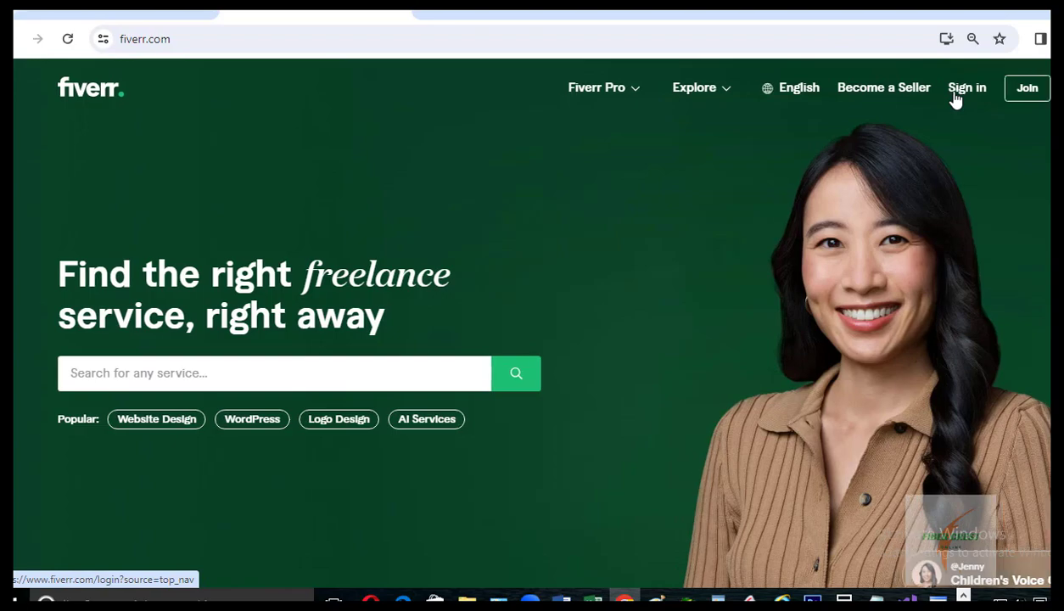
Open Fiverr's sign-in with email/username and start typing in the Email or username field
left_click(957, 94)
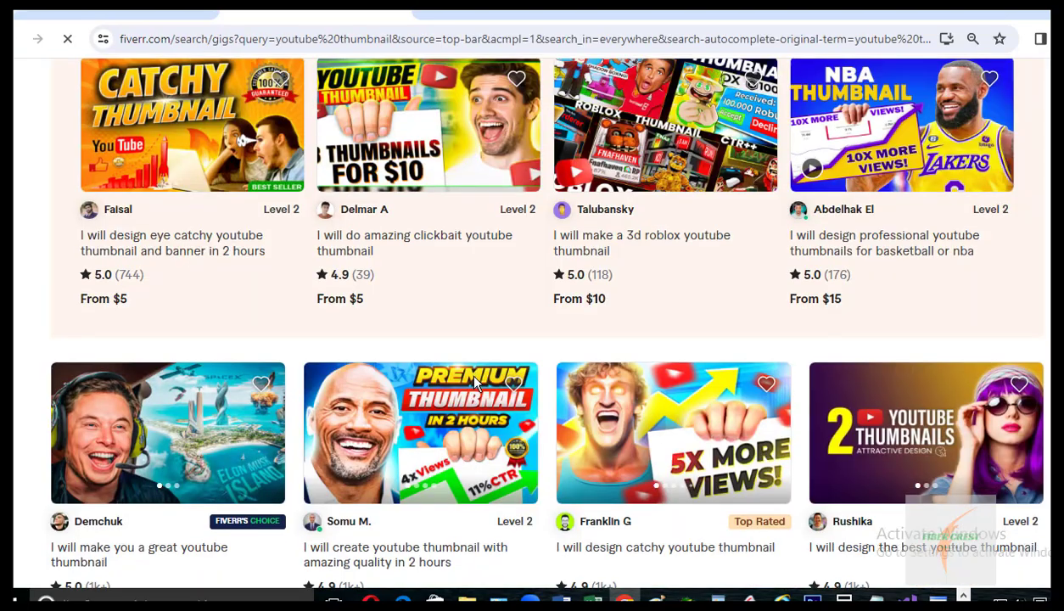
scroll(473, 382, "down", 2)
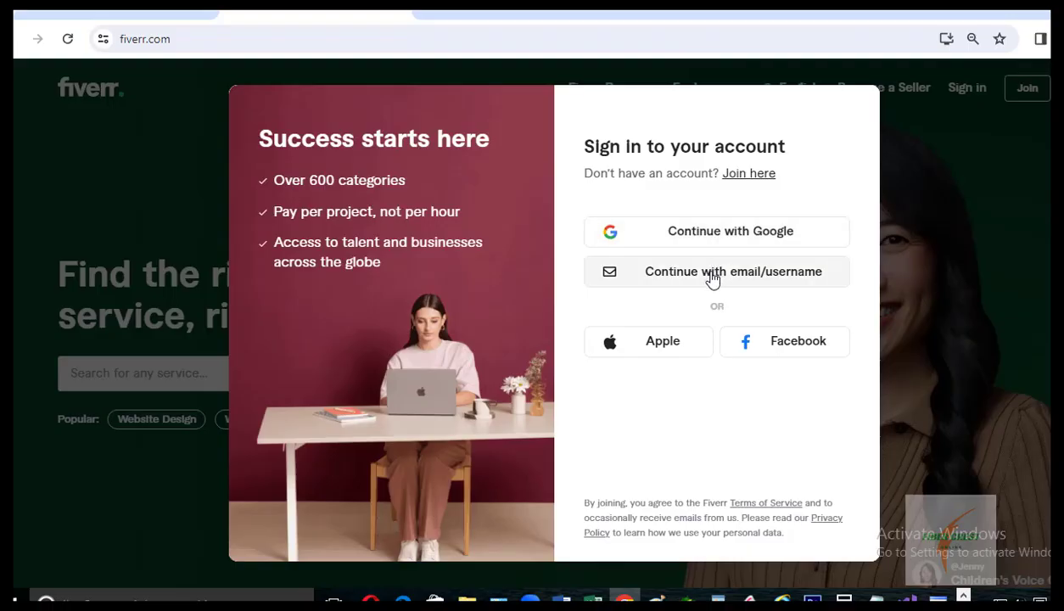
left_click(711, 275)
left_click(629, 245)
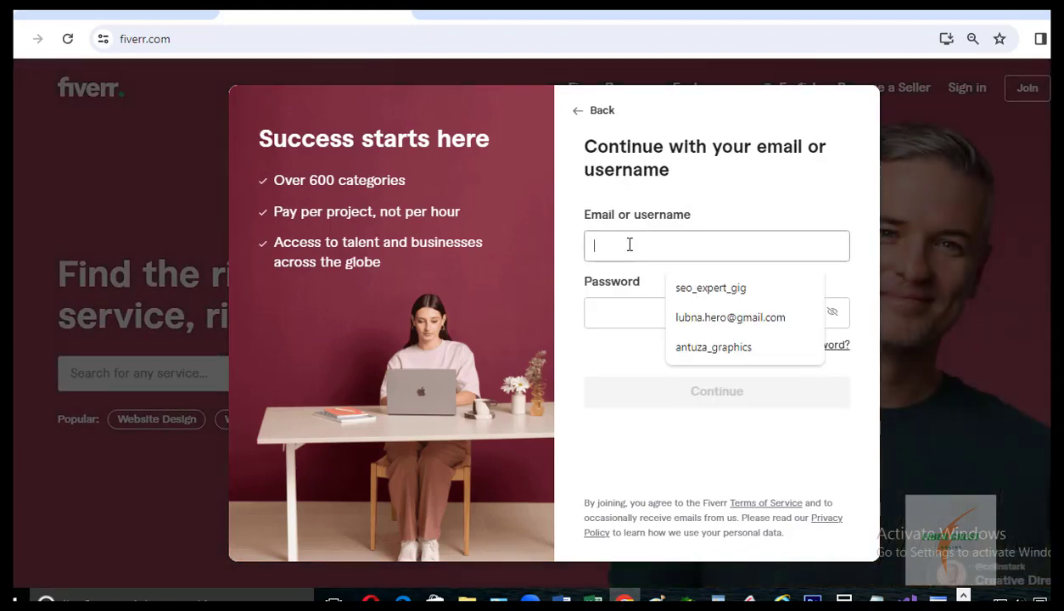
type("a")
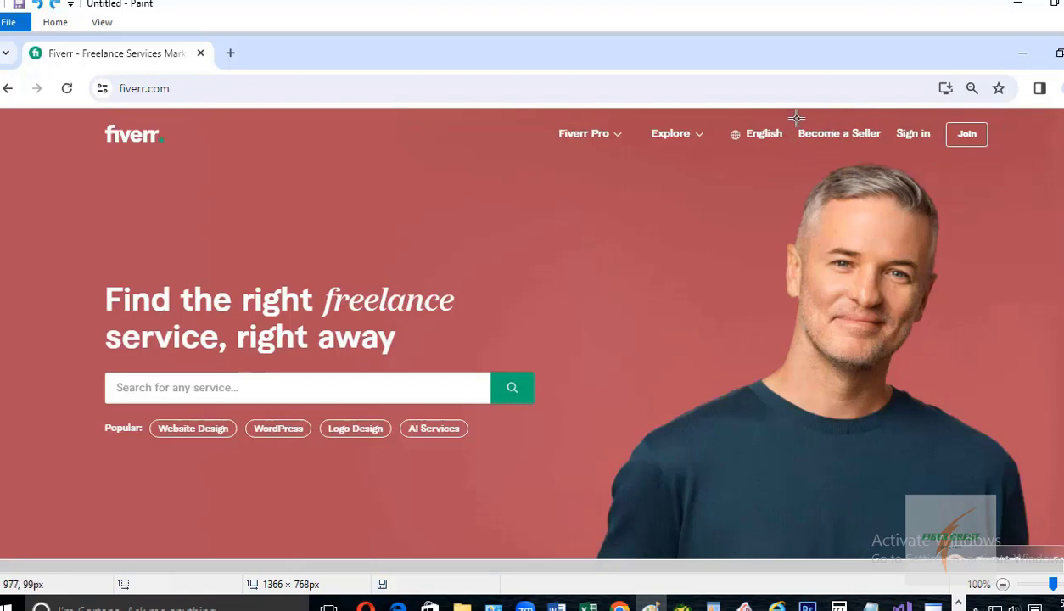
Redraw the blue outline around 'Become a Seller' in Paint
left_click_drag(789, 116, 890, 150)
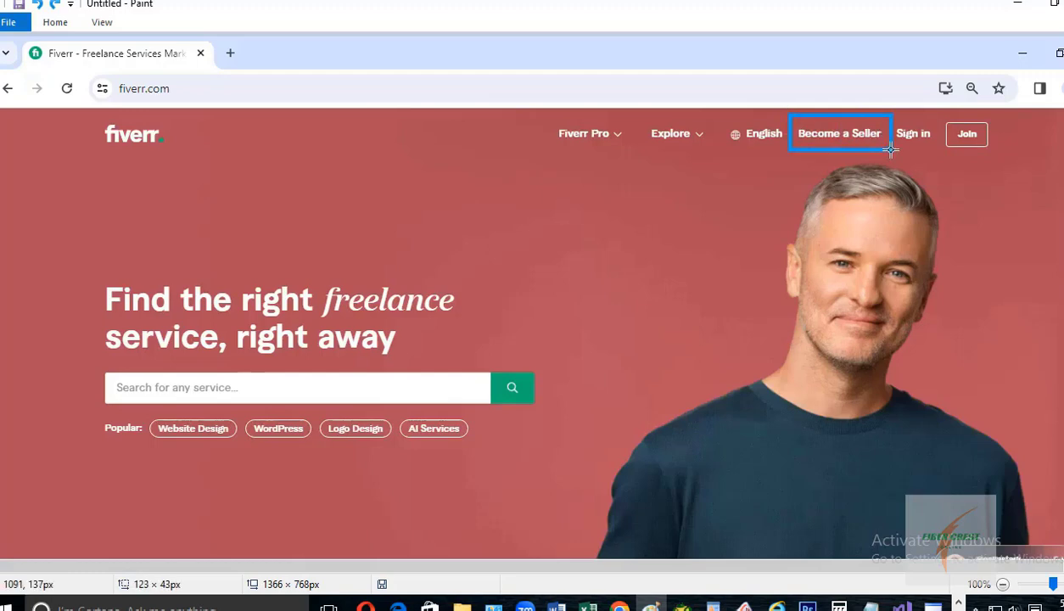
left_click(773, 193)
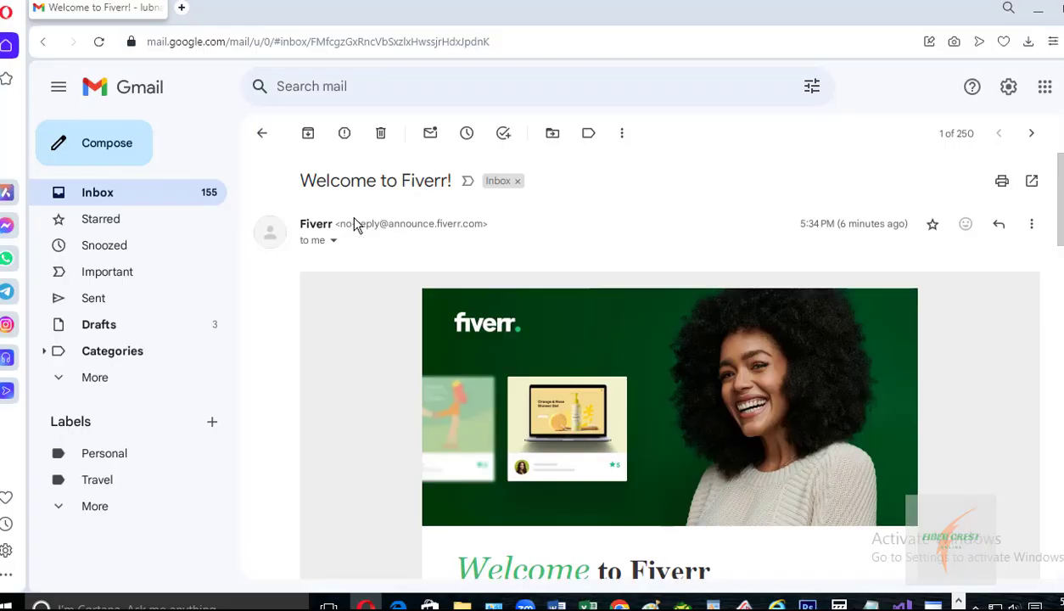
Scroll the welcome email down to featured services like Logo Design, Voice Over and WordPress
scroll(718, 273, "down", 1)
scroll(718, 274, "down", 1)
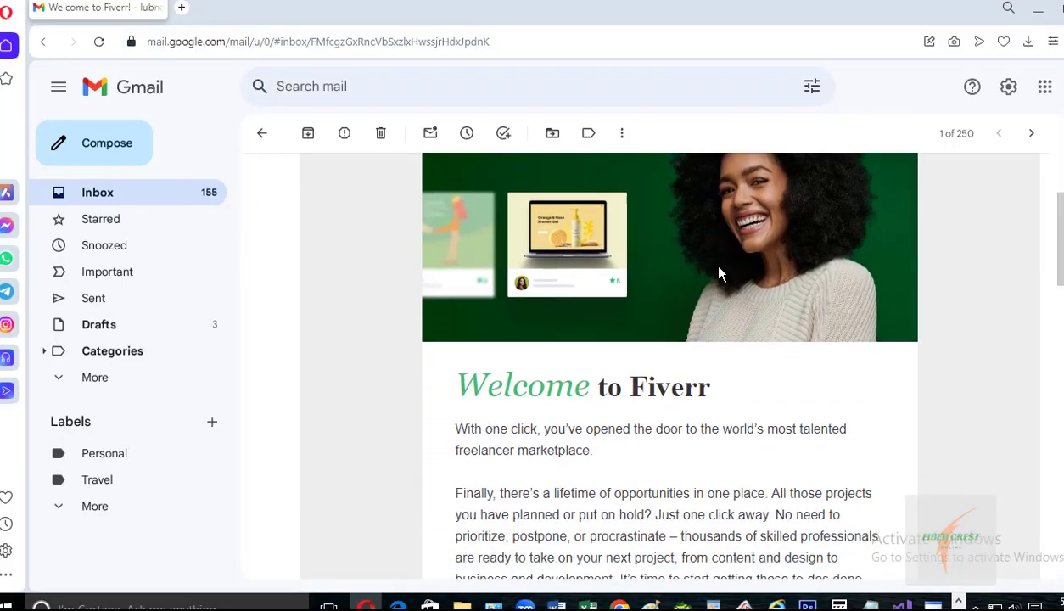
scroll(717, 275, "down", 2)
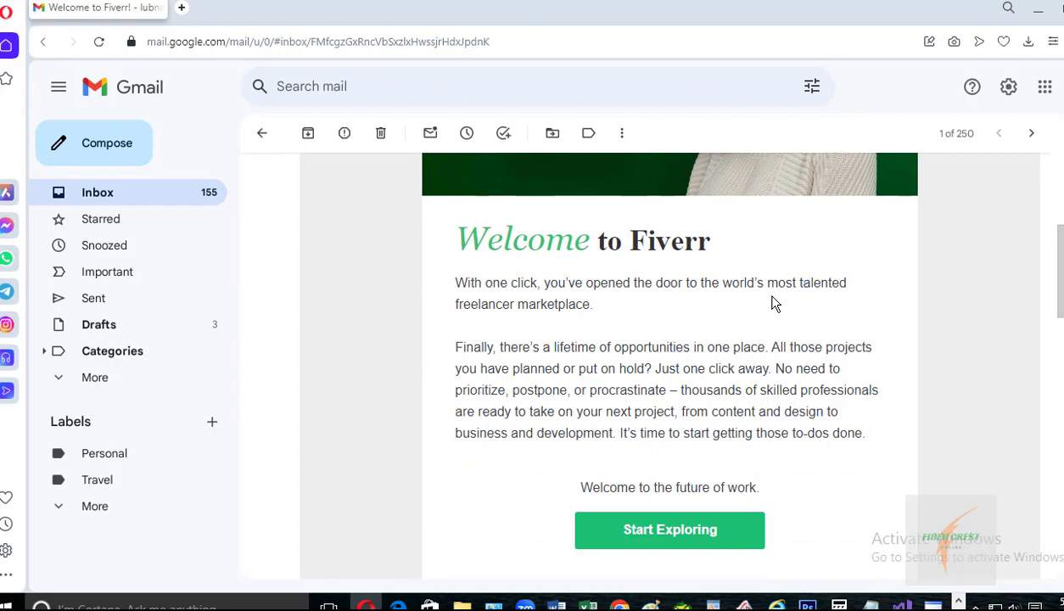
scroll(511, 356, "down", 1)
scroll(511, 357, "down", 1)
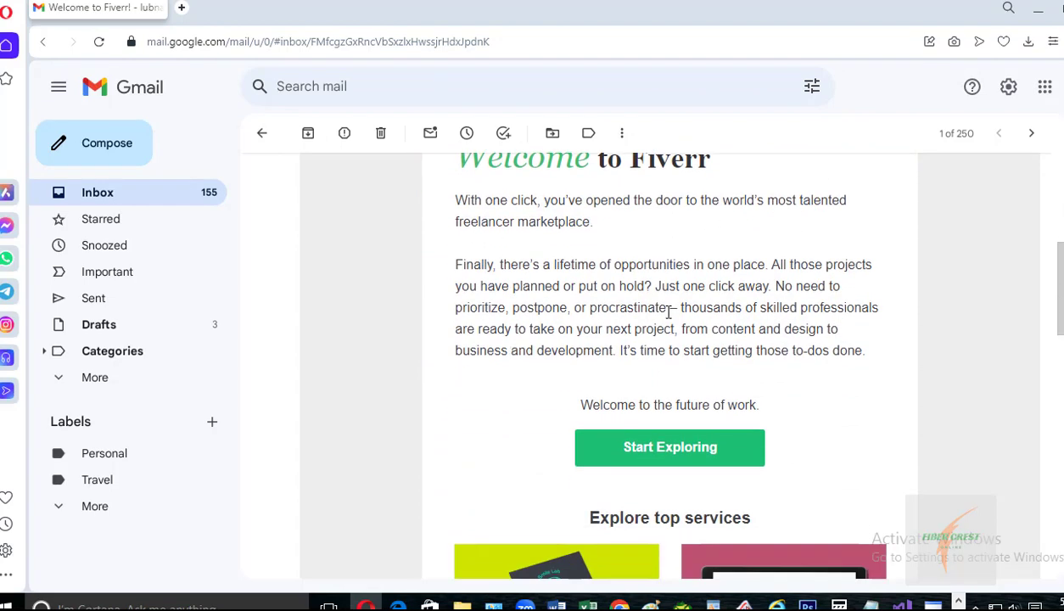
scroll(669, 312, "up", 4)
scroll(669, 312, "up", 1)
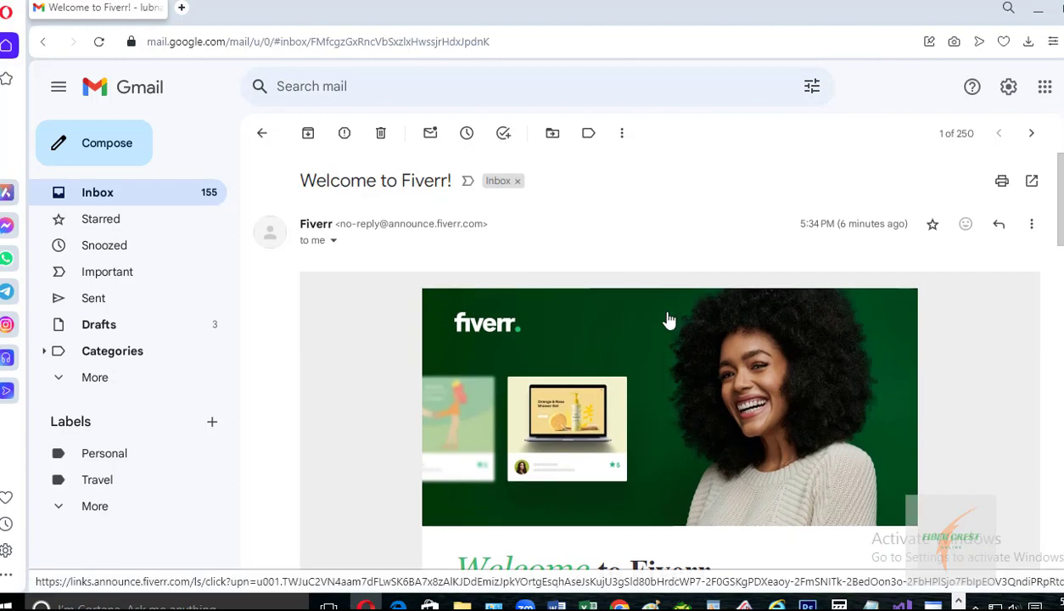
scroll(669, 321, "down", 1)
scroll(669, 321, "down", 1)
scroll(669, 319, "down", 3)
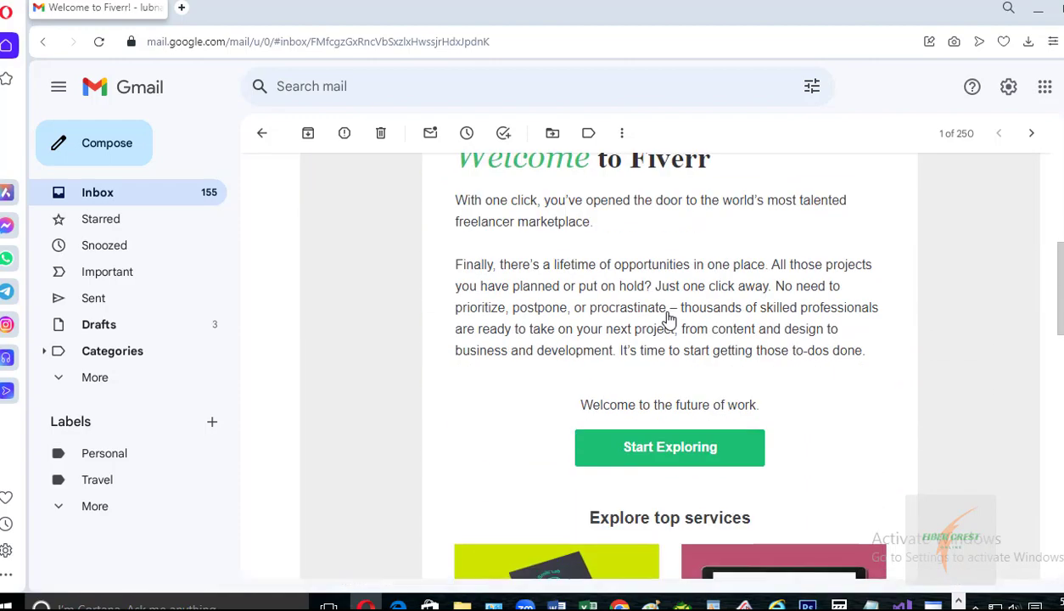
scroll(668, 317, "down", 3)
scroll(669, 317, "down", 2)
scroll(669, 317, "down", 1)
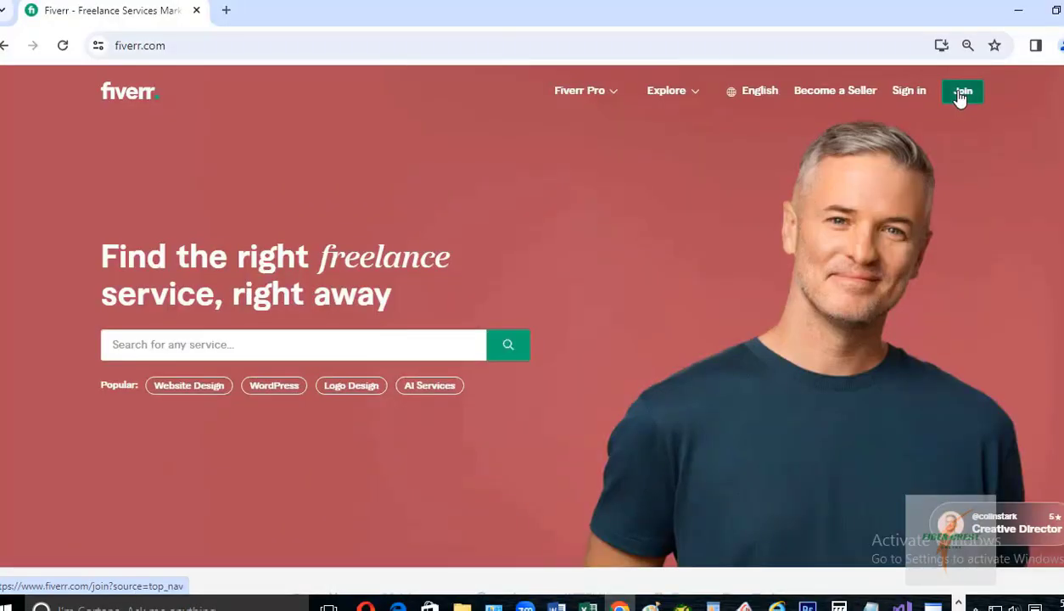
Start a Fiverr email sign-up and enter the user's email address
left_click(960, 96)
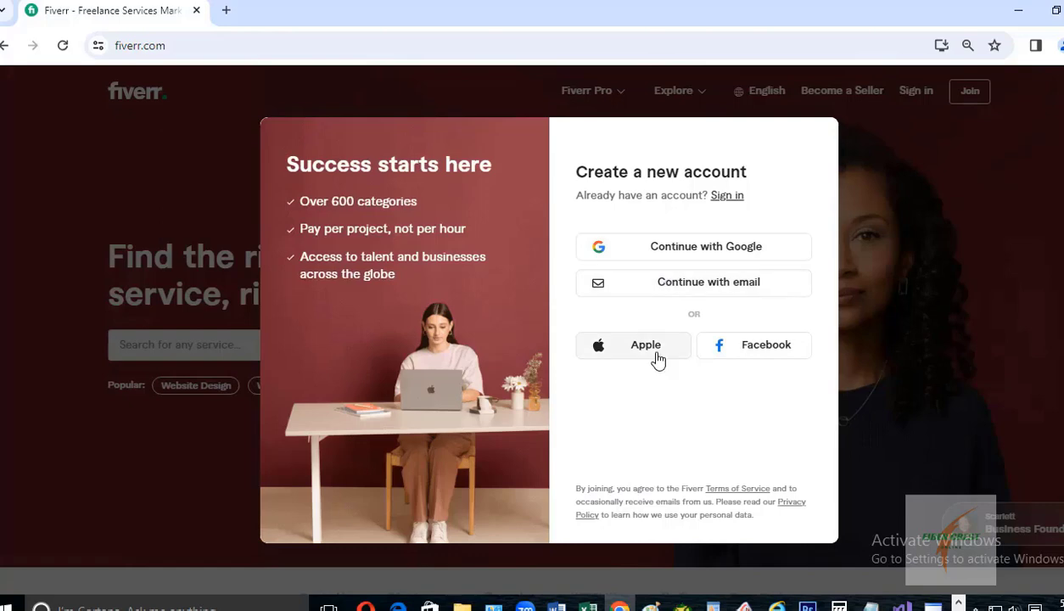
left_click(699, 296)
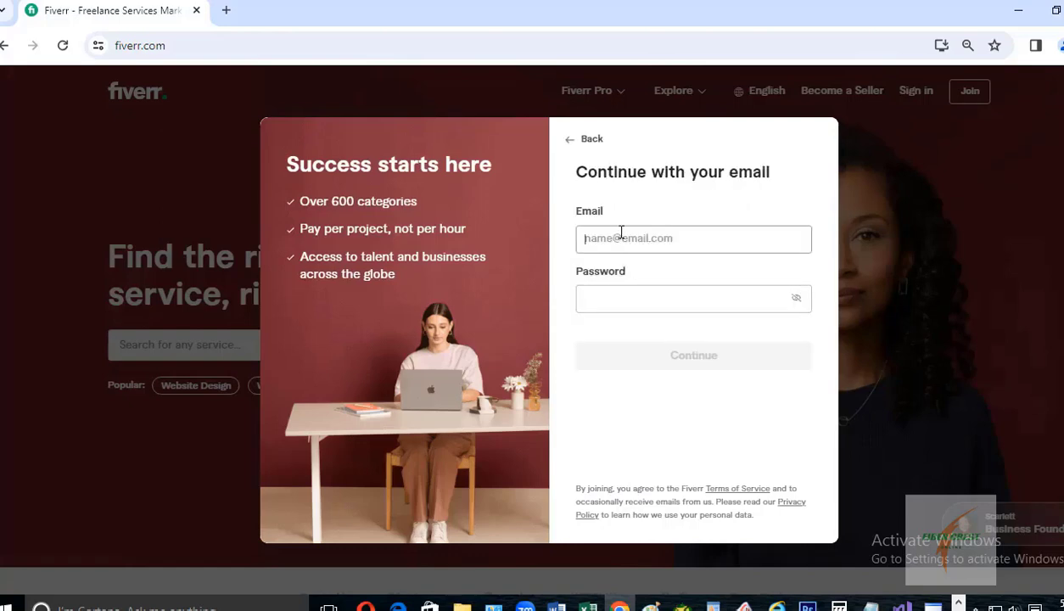
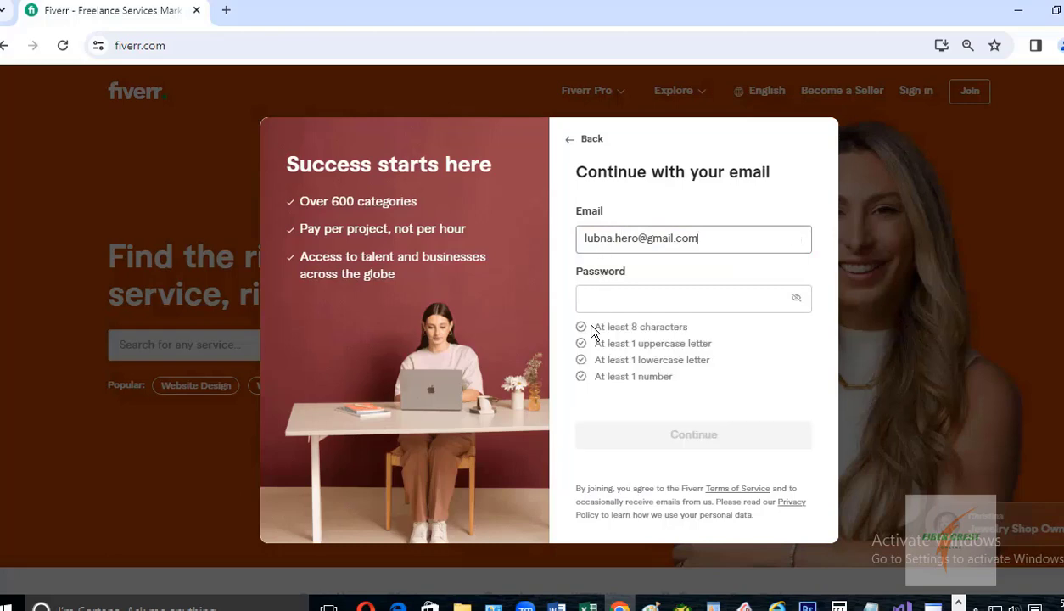
left_click(613, 297)
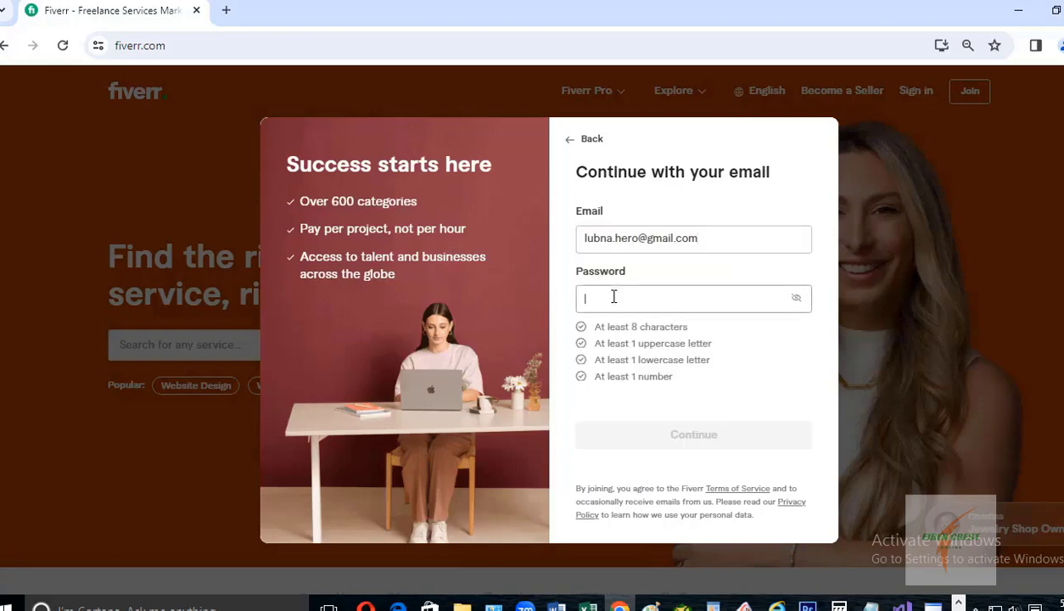
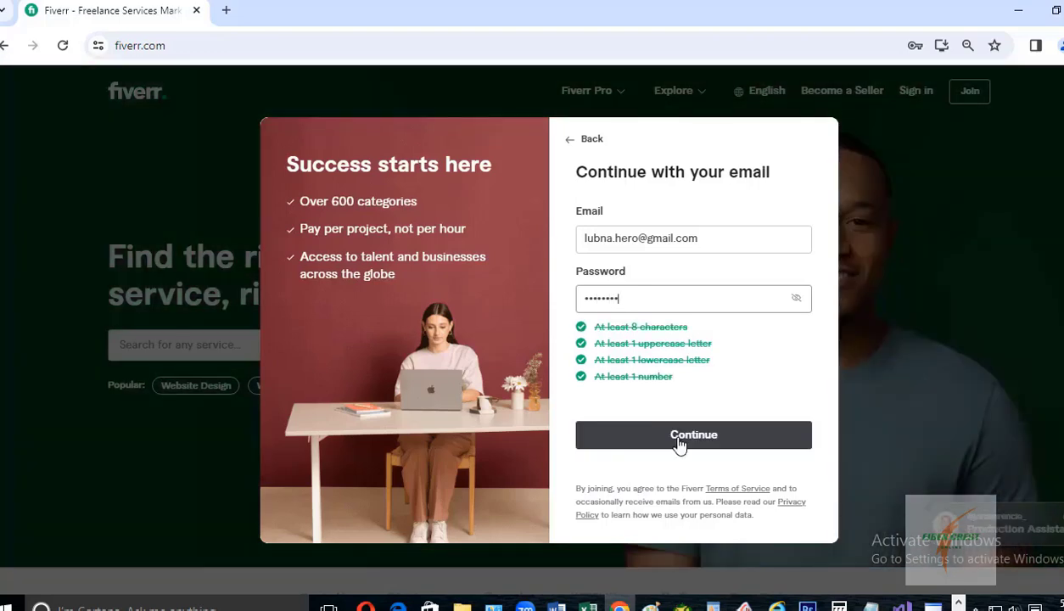
left_click(679, 435)
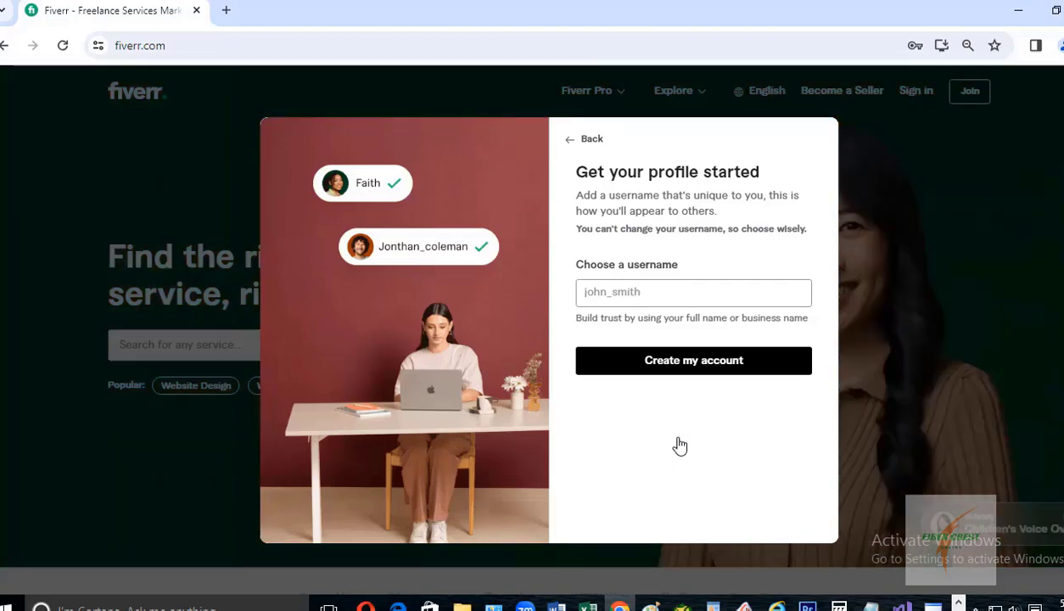
Choose the username 'antuza_graphics' and create the account
type("antuza")
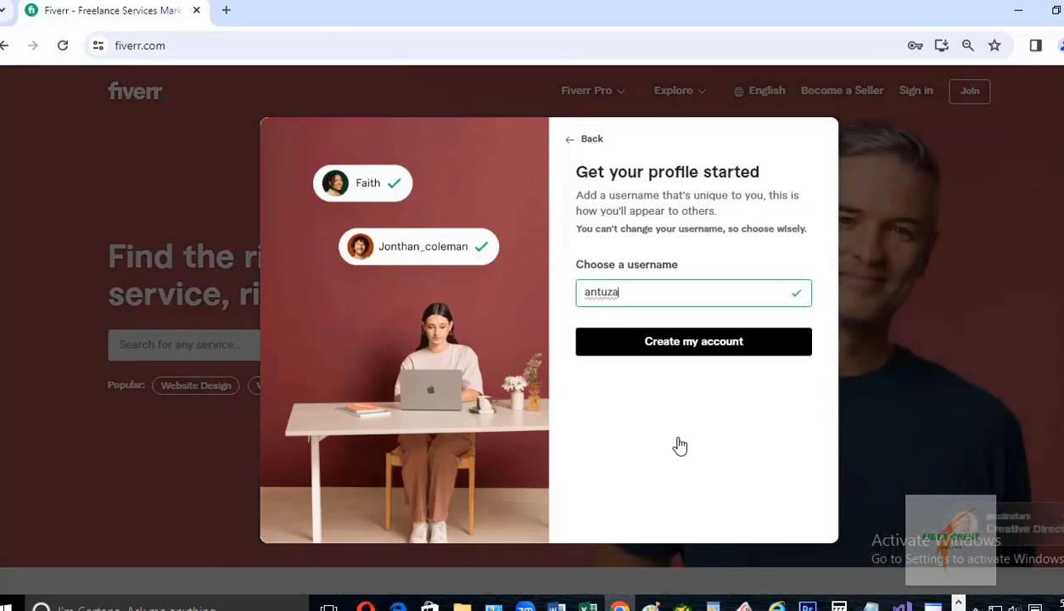
type("_graphics")
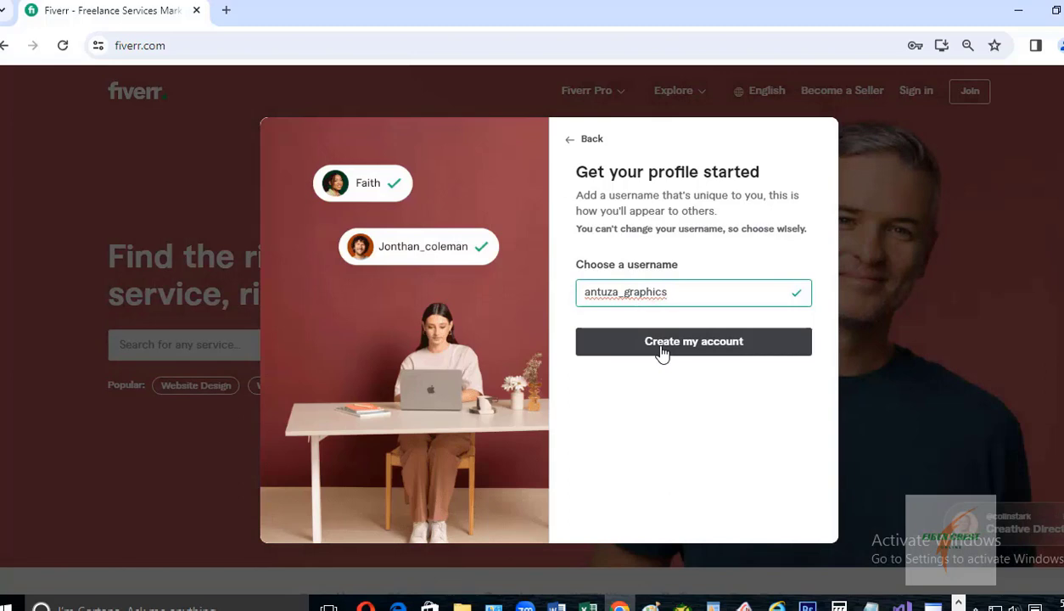
left_click(662, 349)
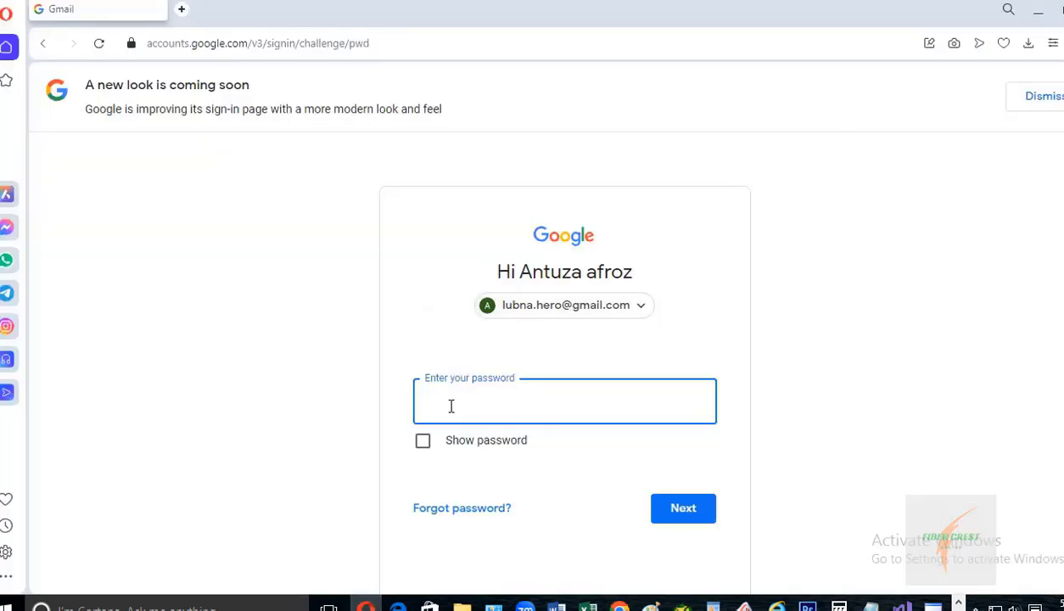
Sign into Gmail and select the six-digit code in the Fiverr activation email
type("•••••••••")
left_click(700, 520)
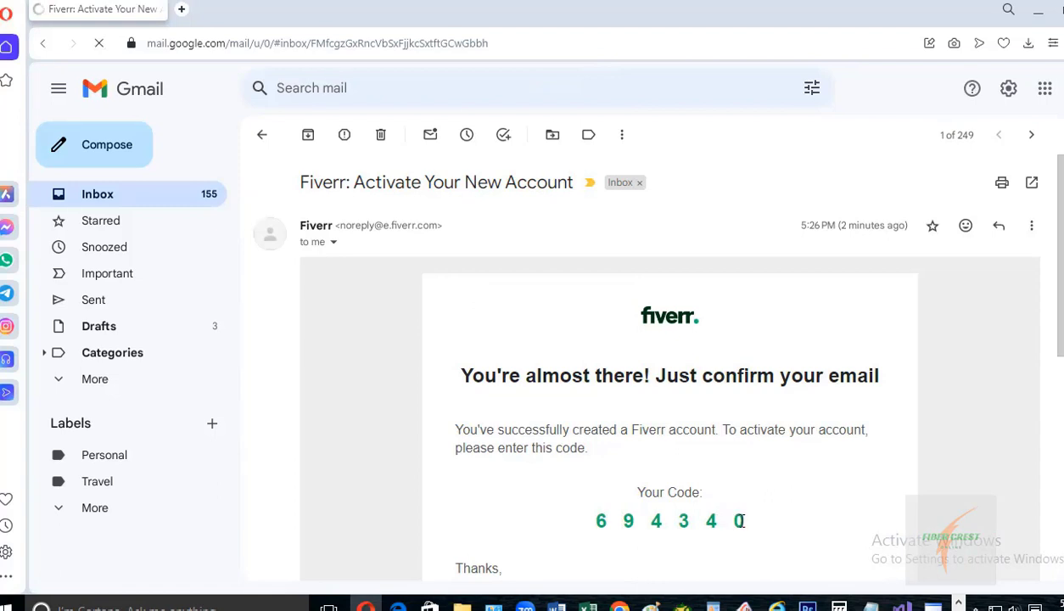
left_click_drag(731, 519, 623, 520)
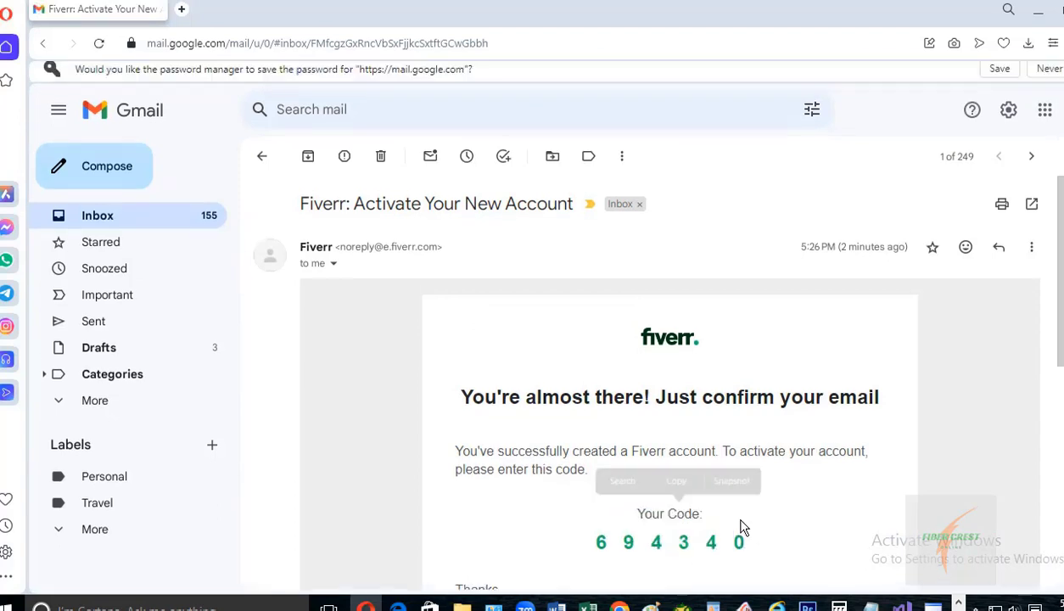
double_click(733, 525)
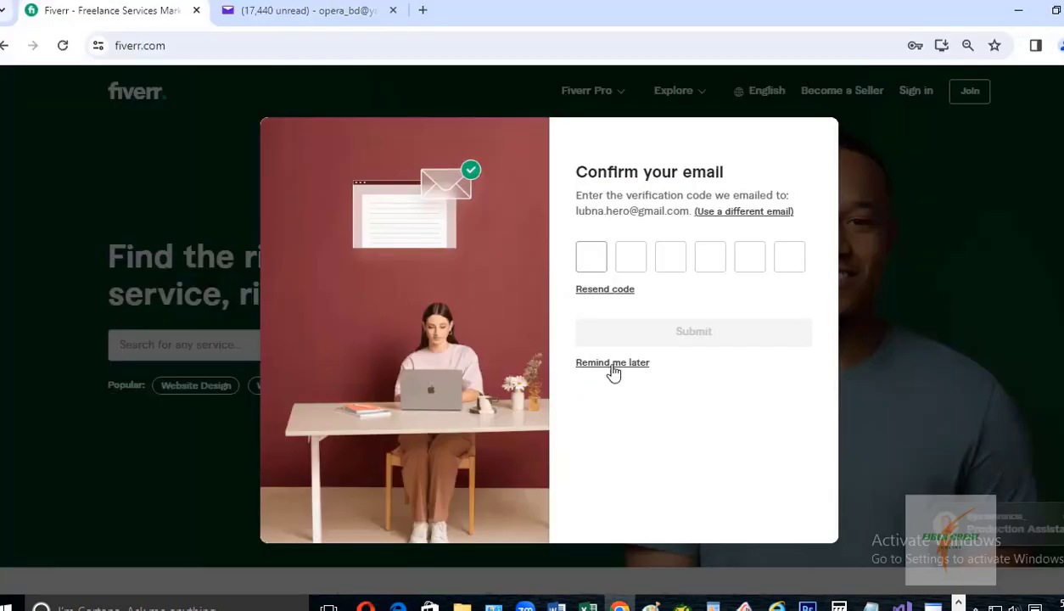
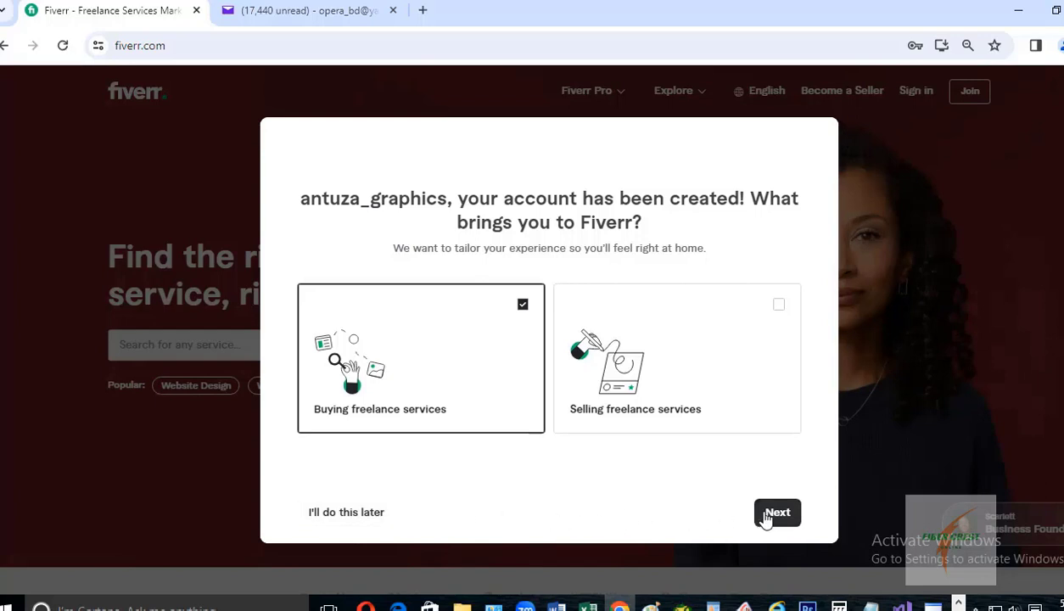
Answer onboarding as a buyer who is just exploring, finish, and leave the welcome screen
left_click(777, 515)
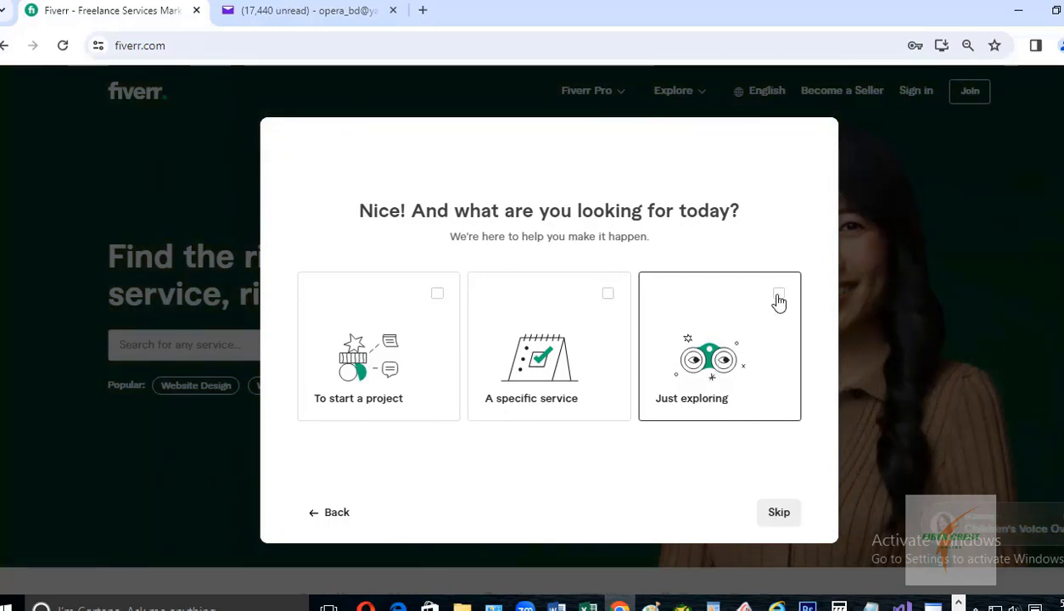
left_click(778, 297)
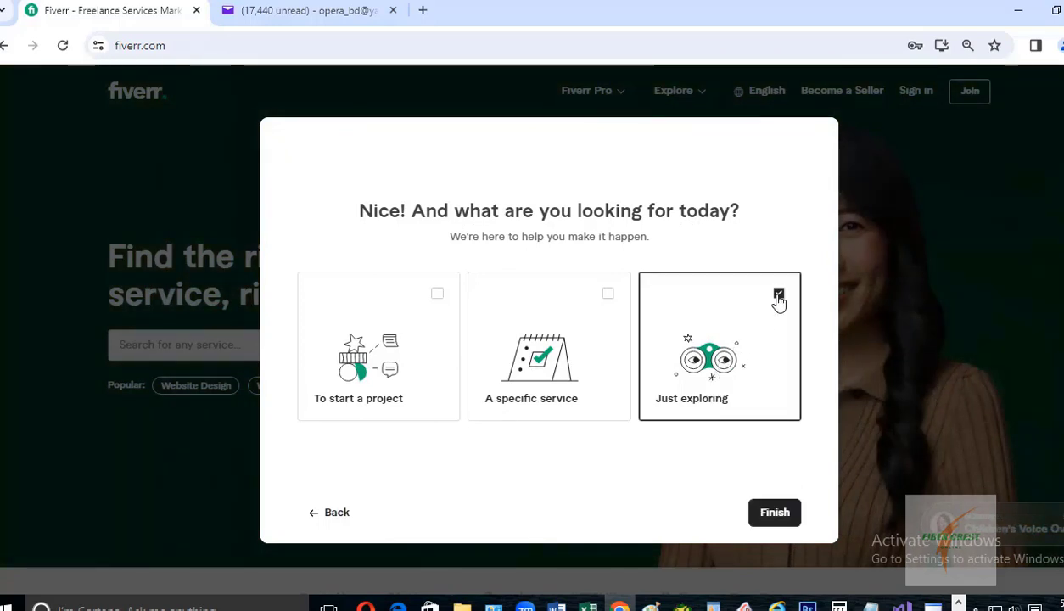
left_click(773, 514)
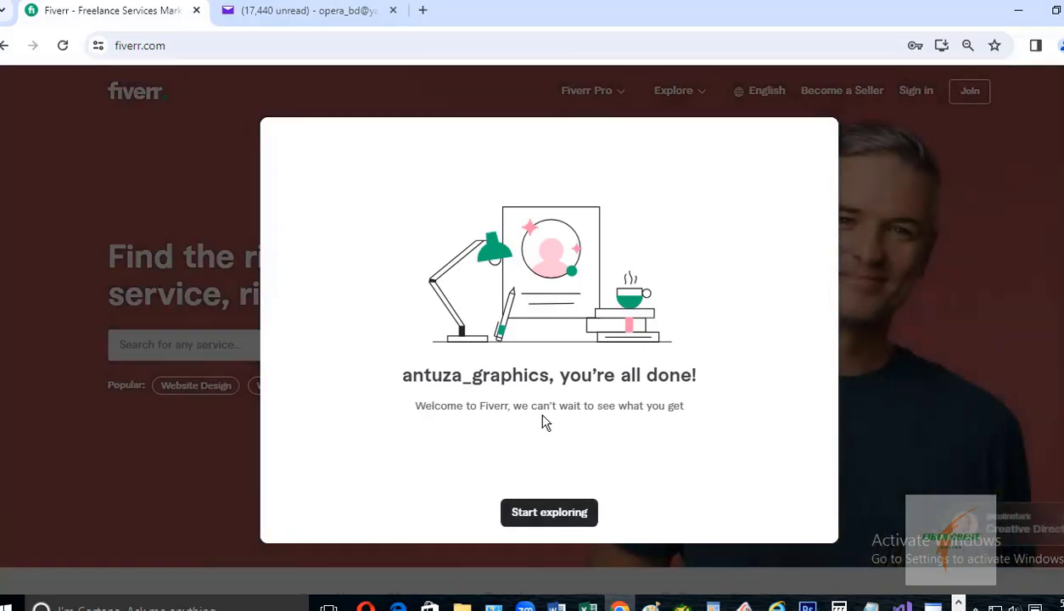
left_click(549, 524)
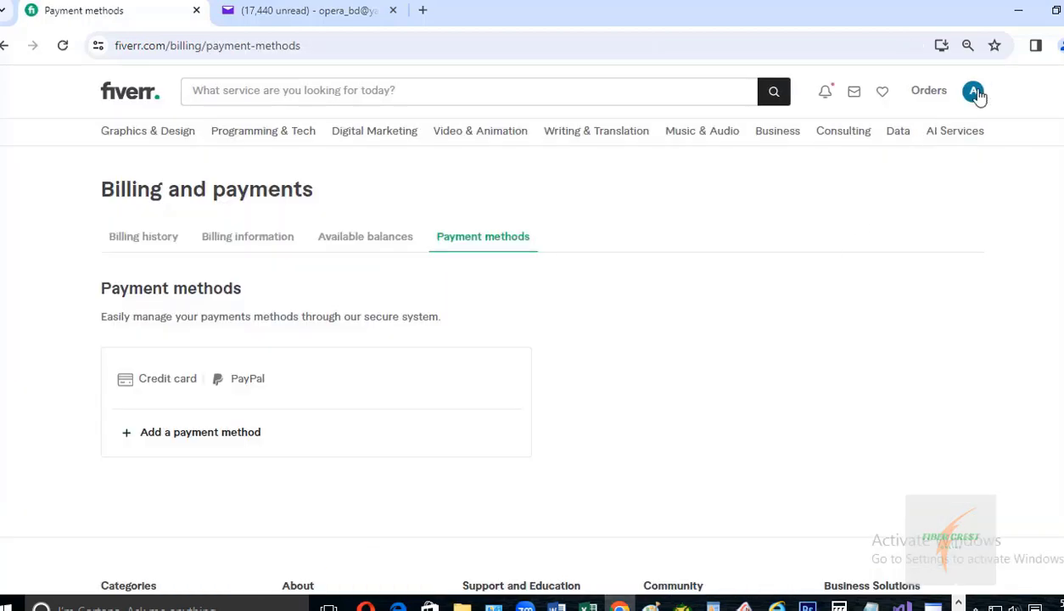
left_click(973, 93)
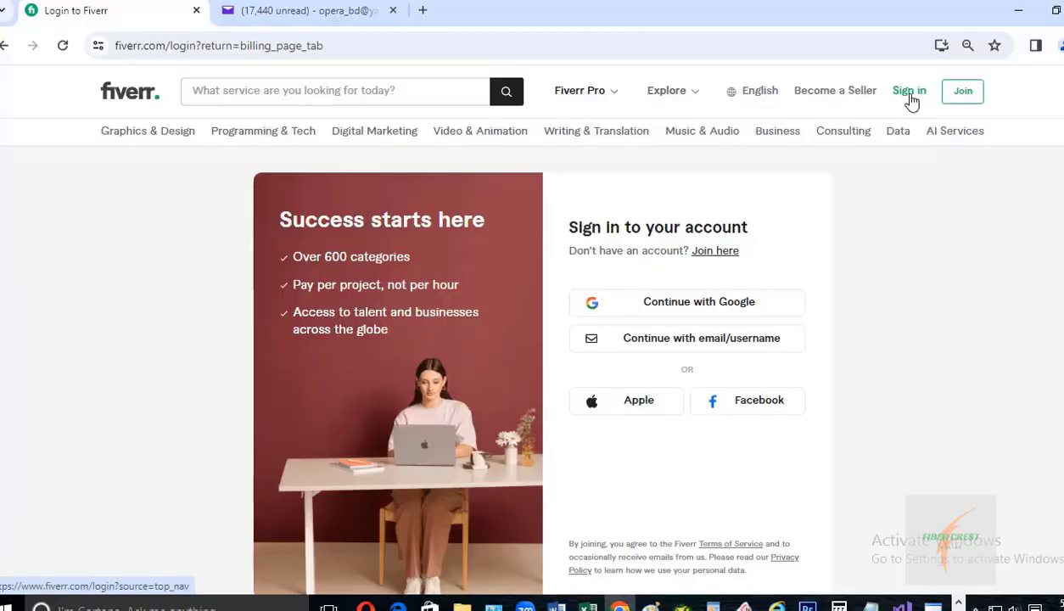
left_click(910, 93)
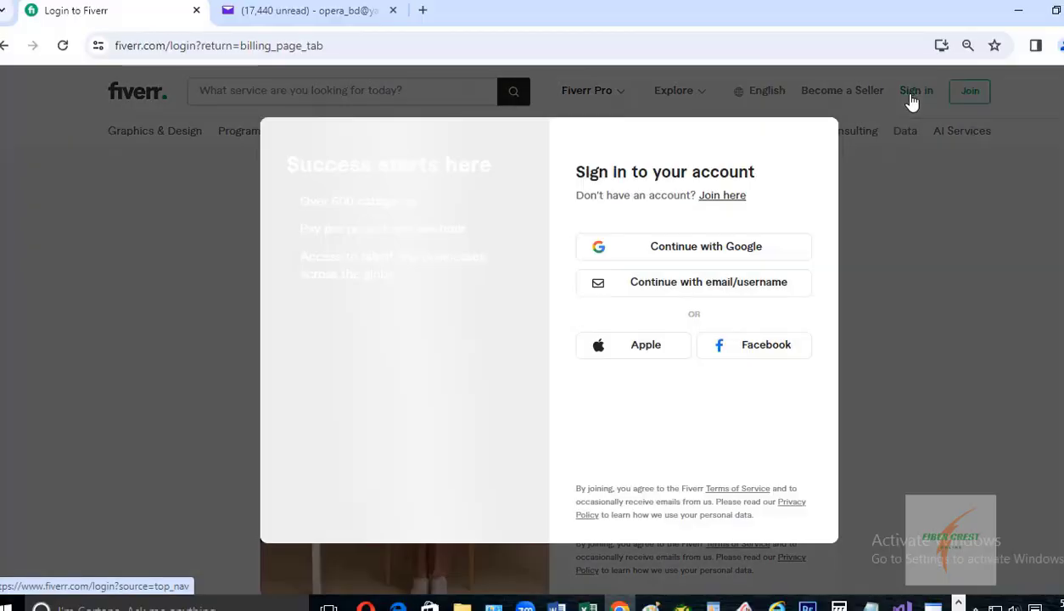
left_click(690, 285)
left_click(624, 267)
left_click(657, 322)
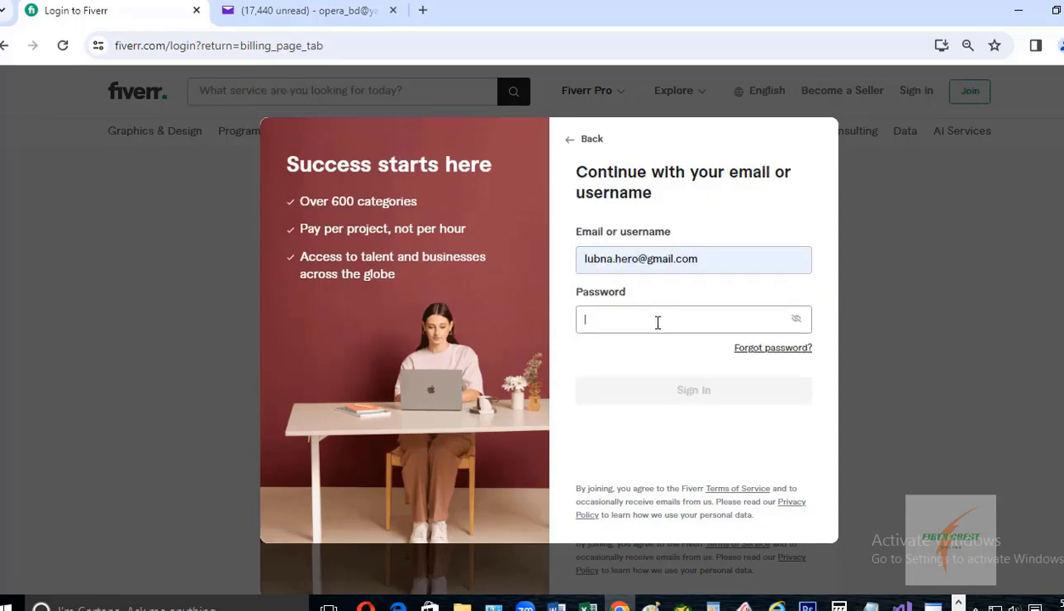
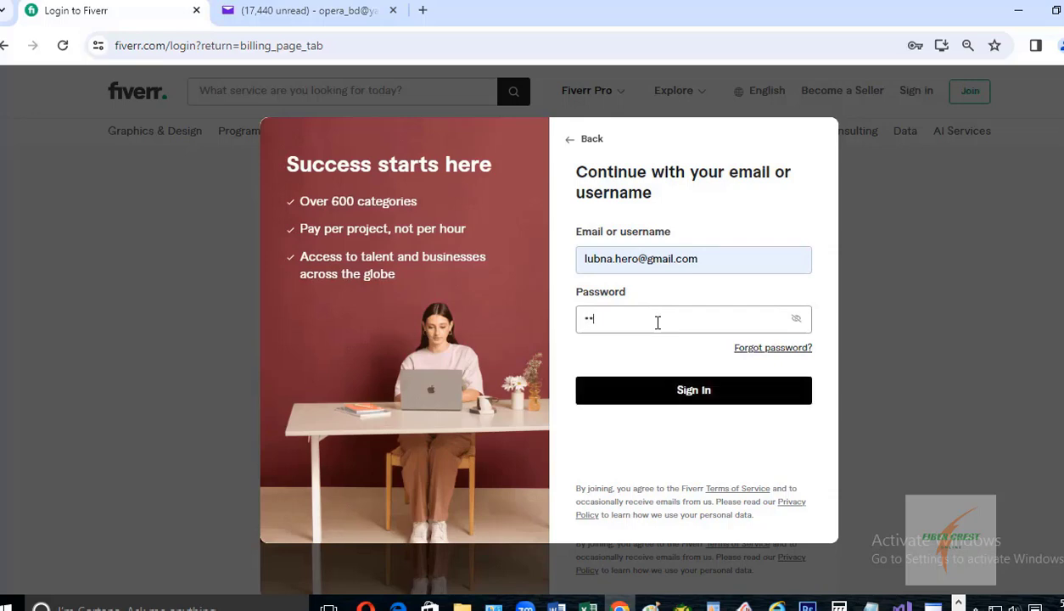
left_click(673, 391)
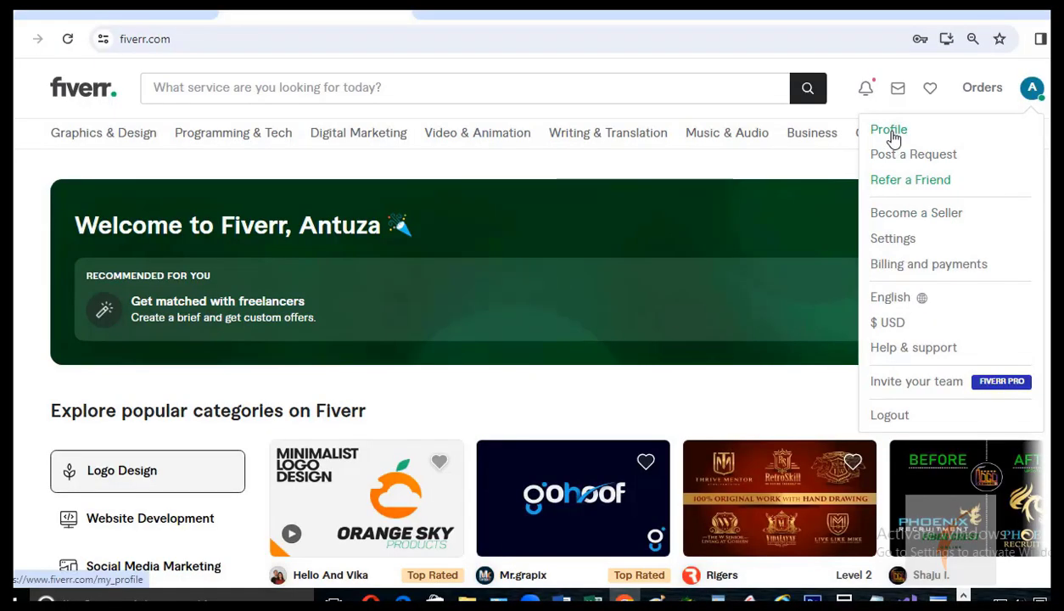
Trim the profile display name to 'Antuza' and save it
left_click(893, 137)
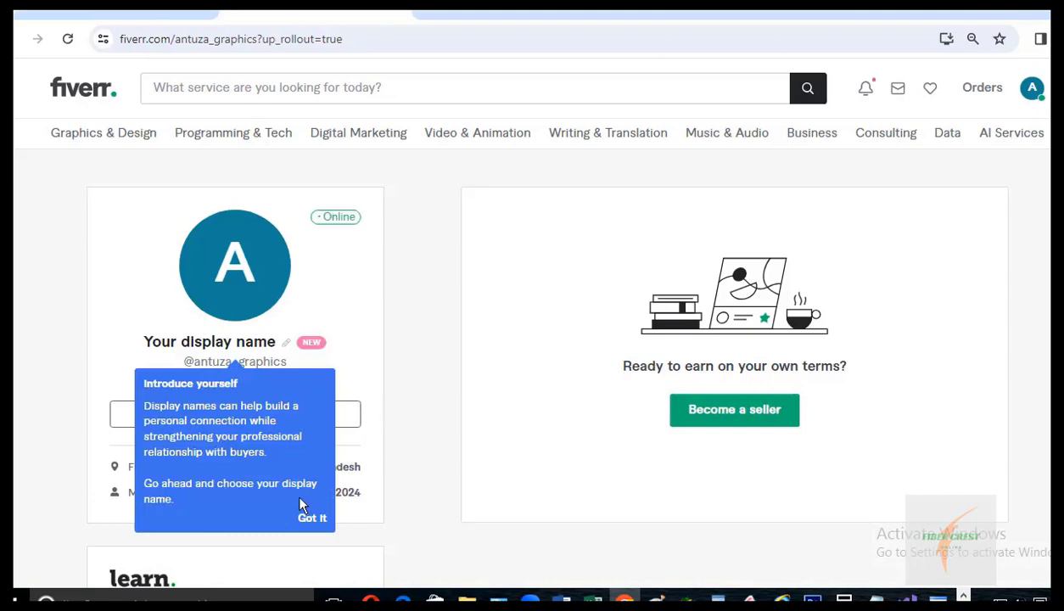
left_click(312, 519)
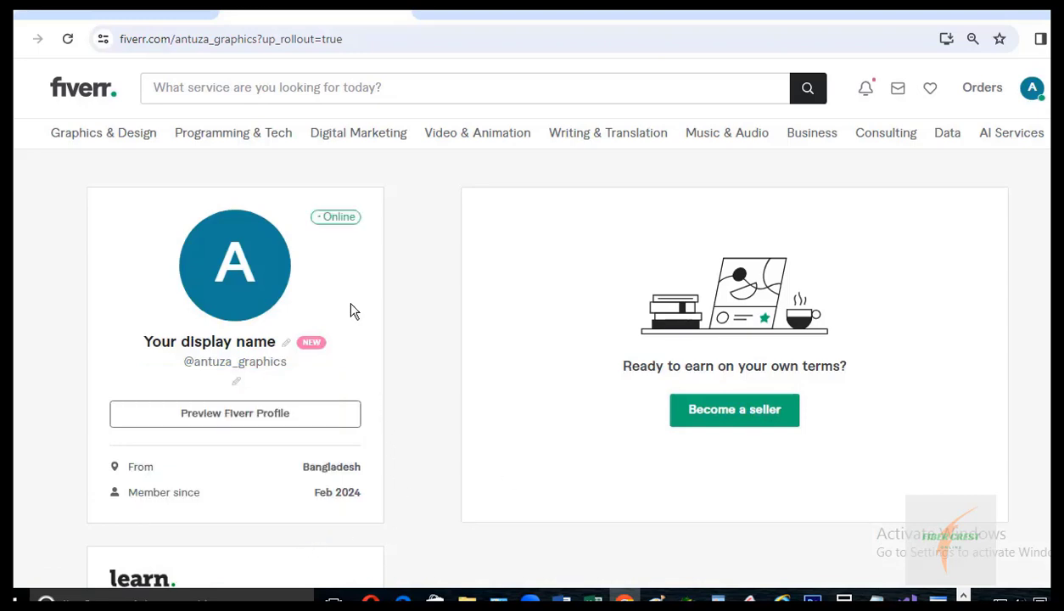
left_click(287, 344)
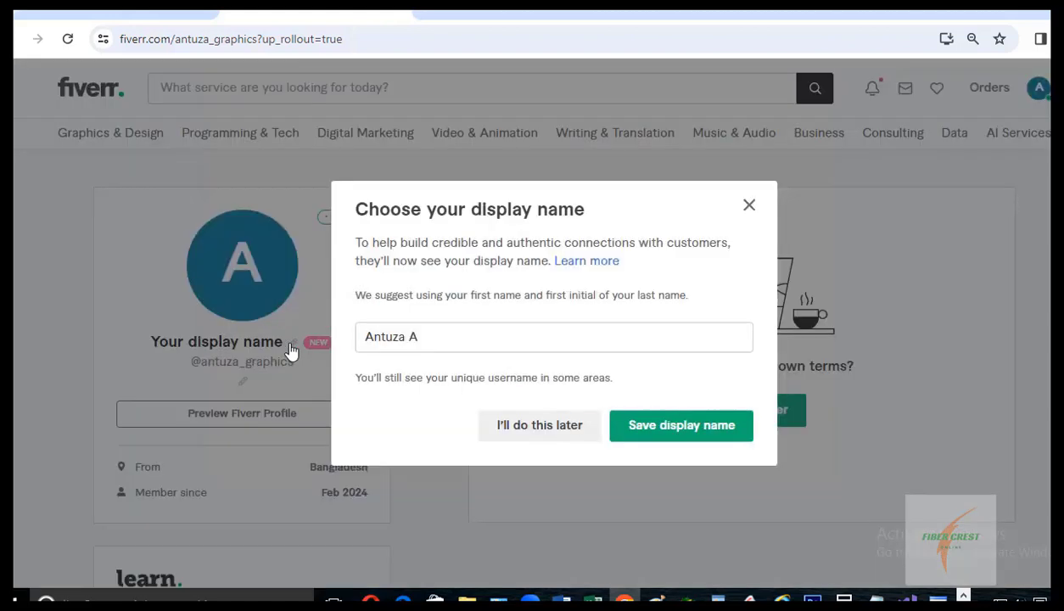
left_click(452, 341)
key("BackSpace")
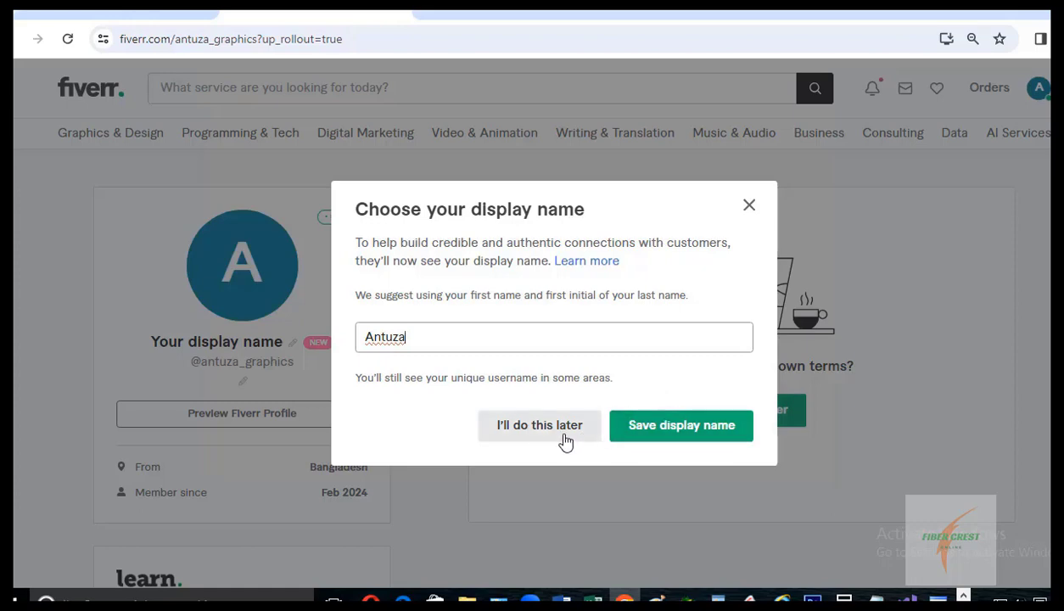
left_click(683, 442)
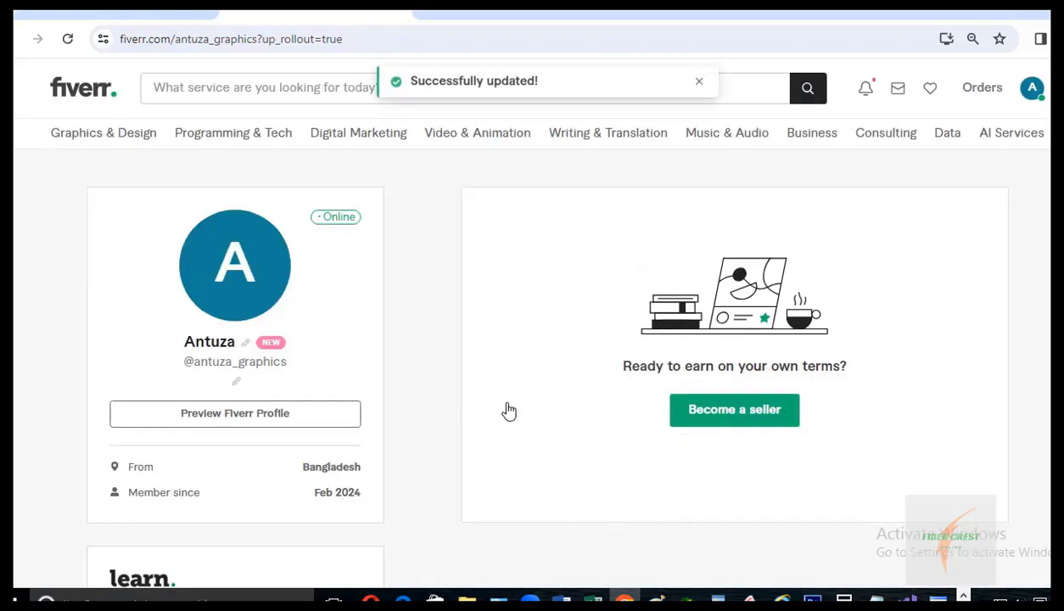
left_click(1033, 90)
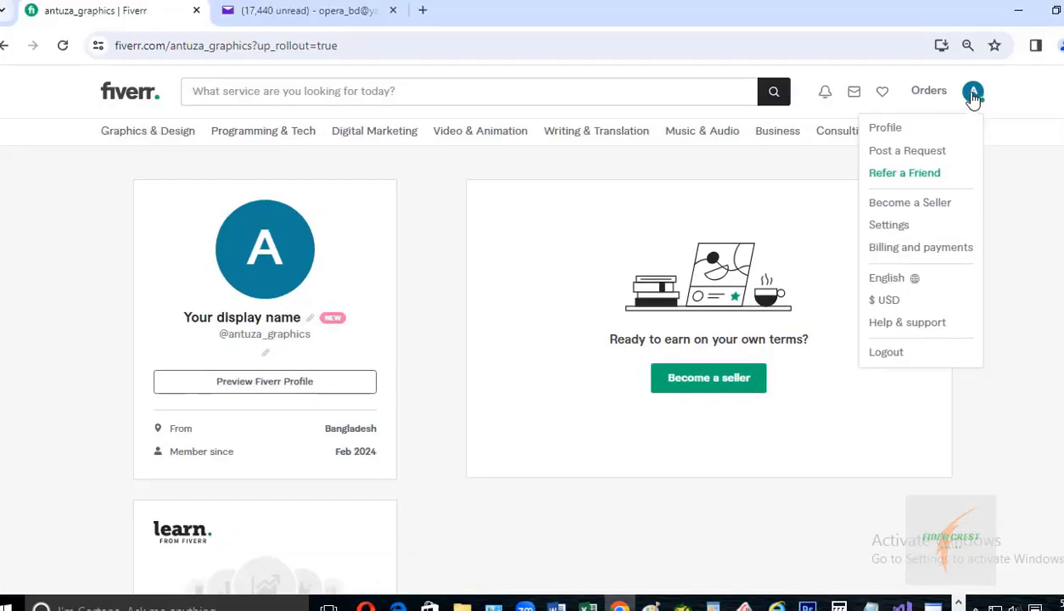
left_click(940, 240)
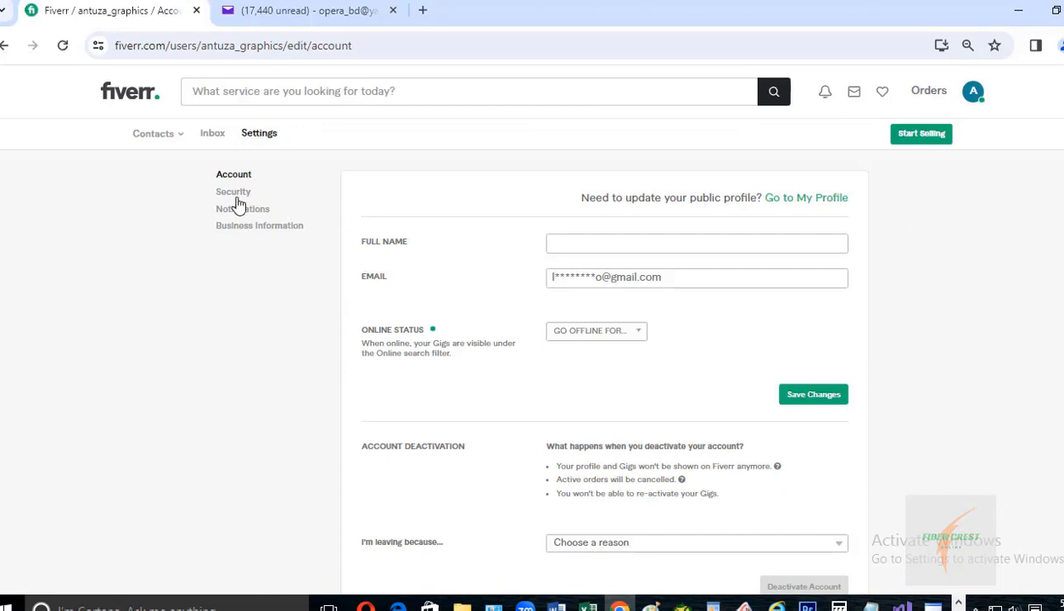
left_click(241, 183)
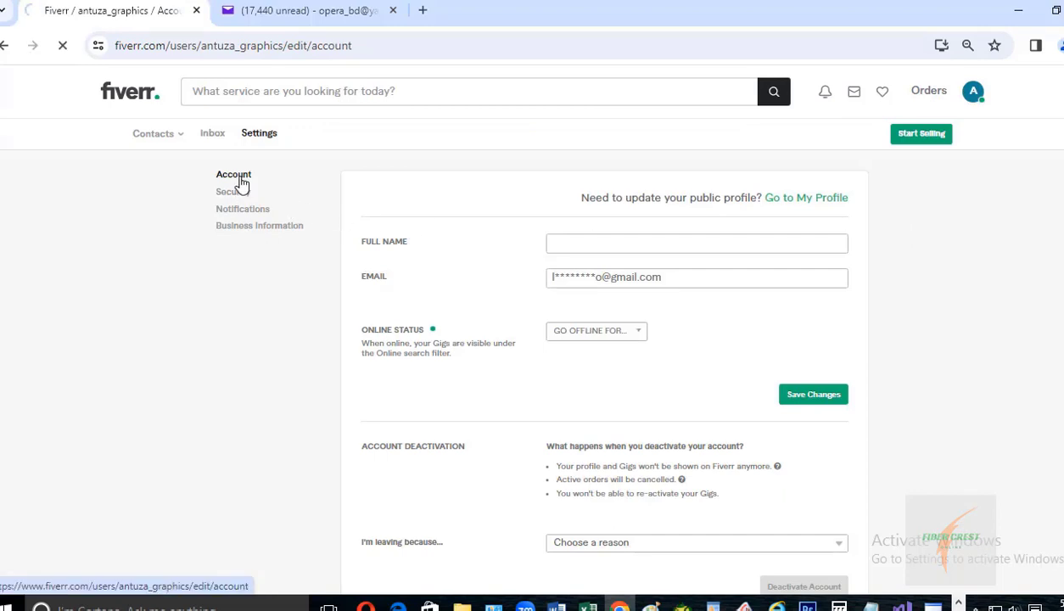
left_click(579, 245)
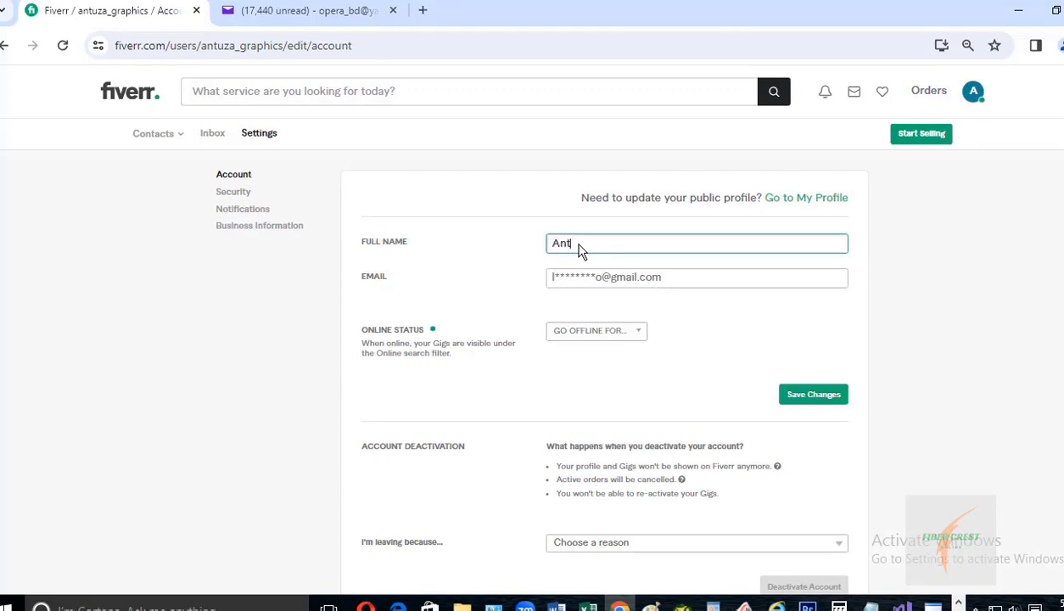
left_click(822, 399)
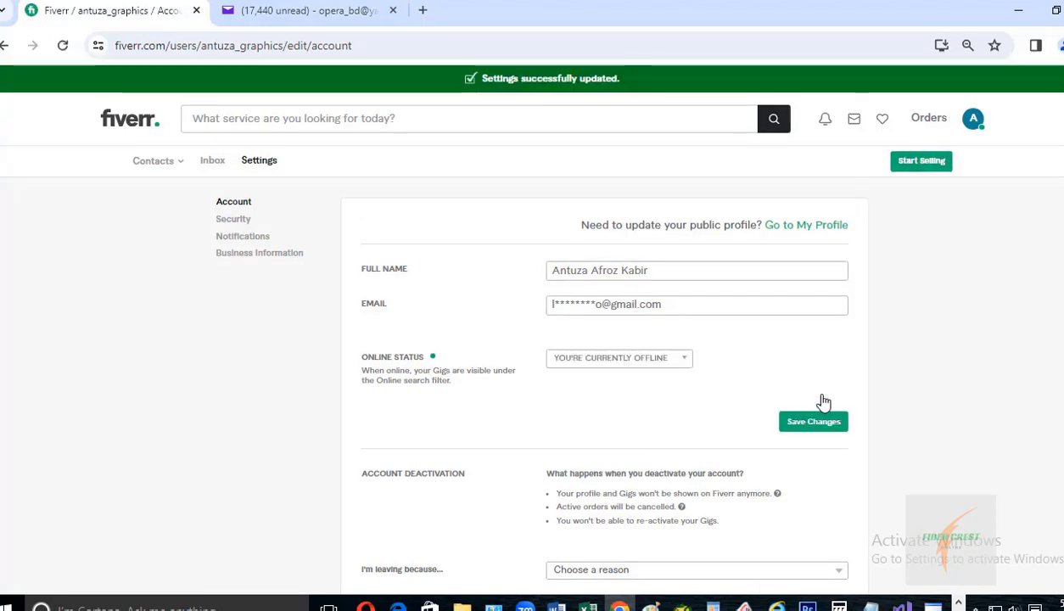
left_click(240, 224)
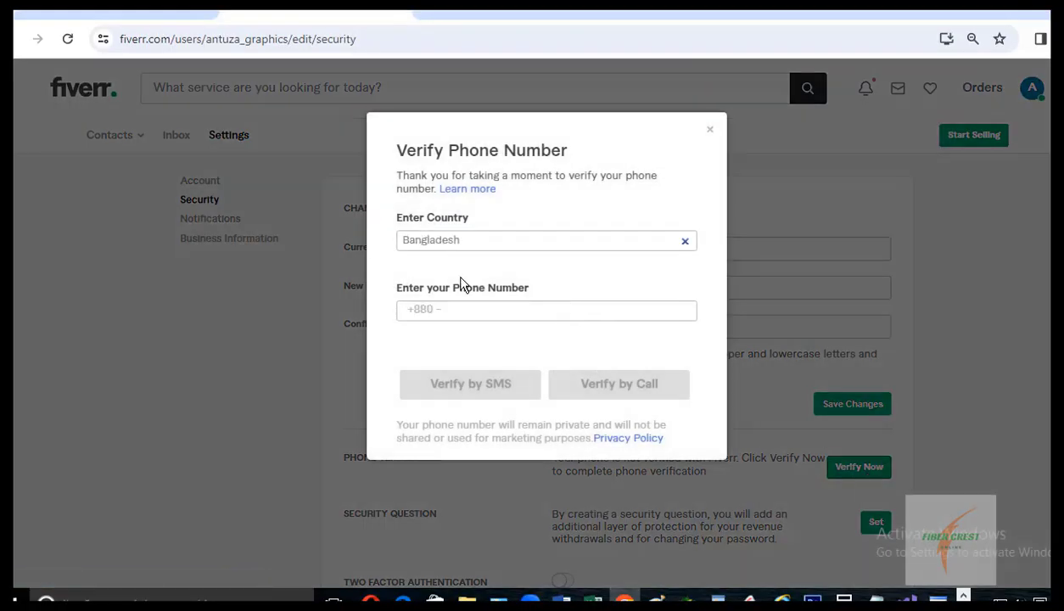
left_click(475, 310)
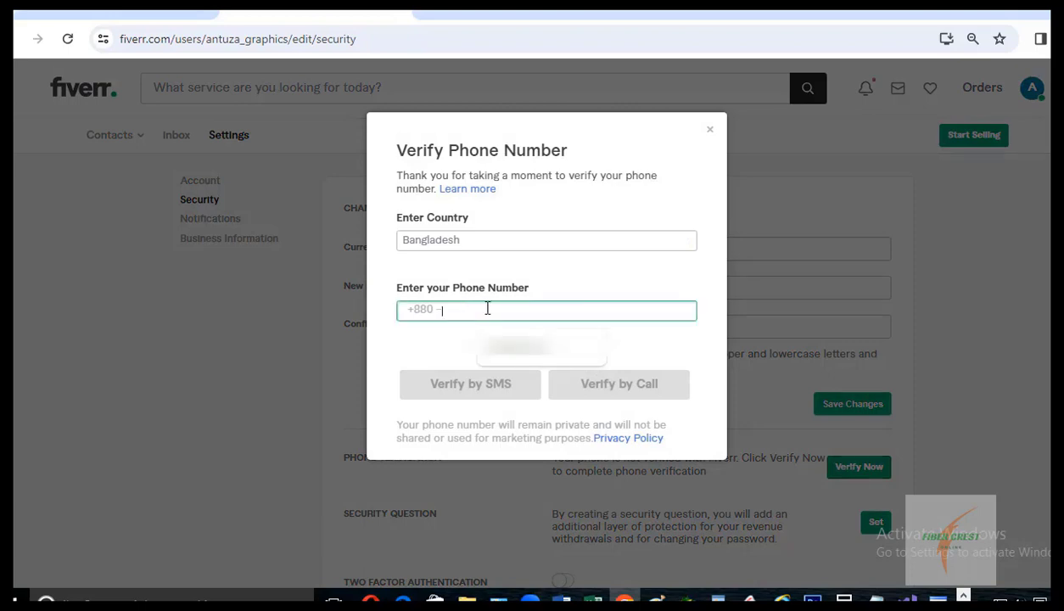
left_click(489, 345)
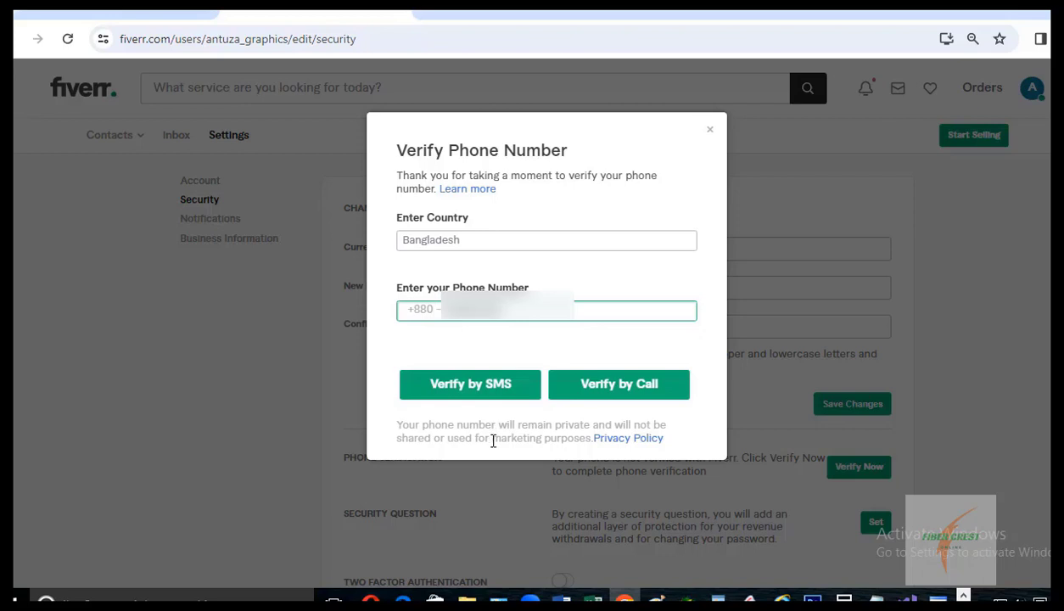
left_click(470, 388)
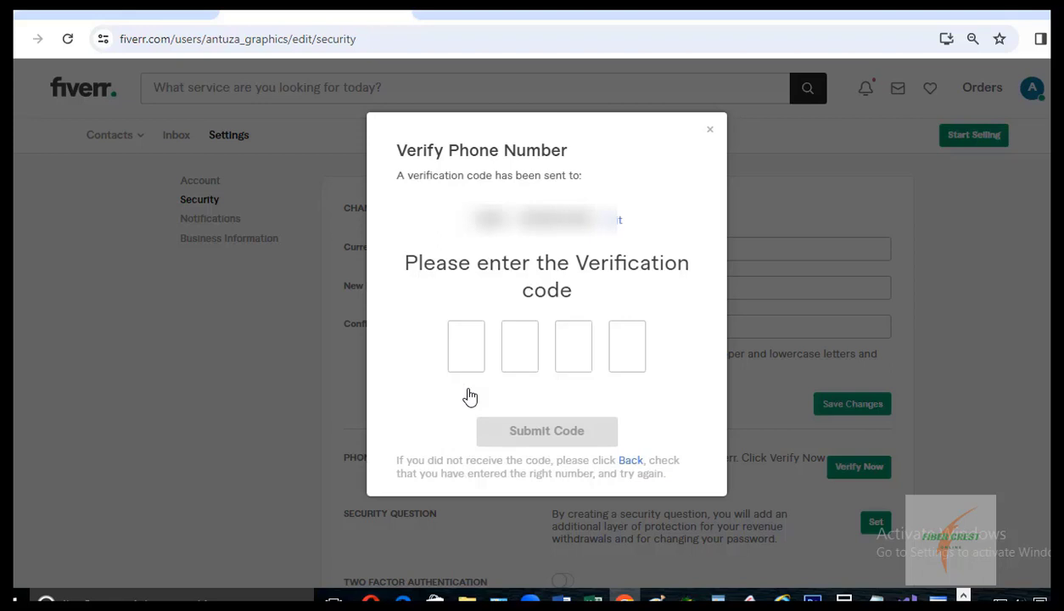
left_click(462, 354)
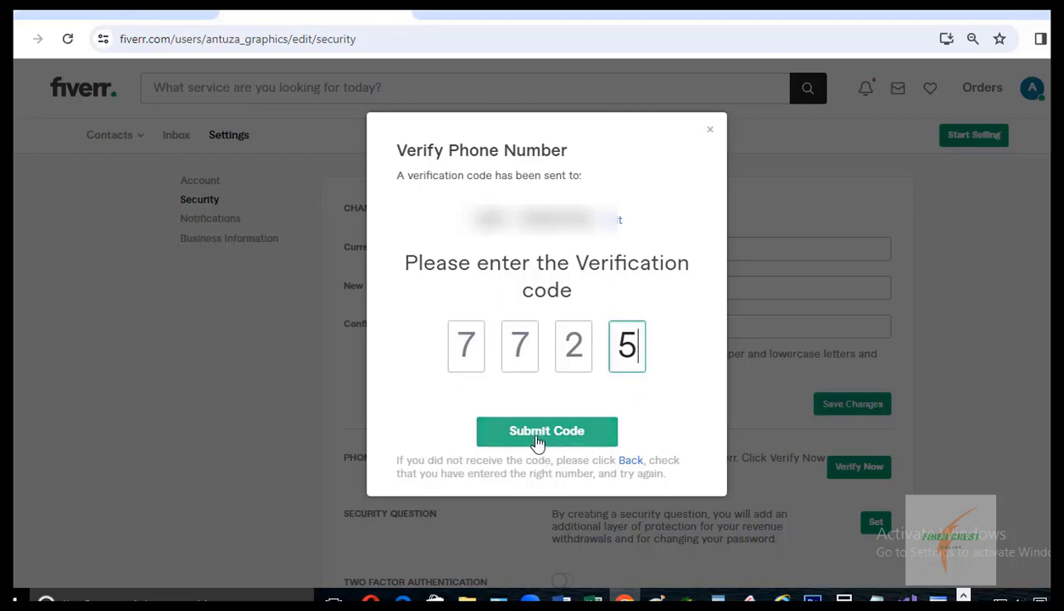
left_click(537, 440)
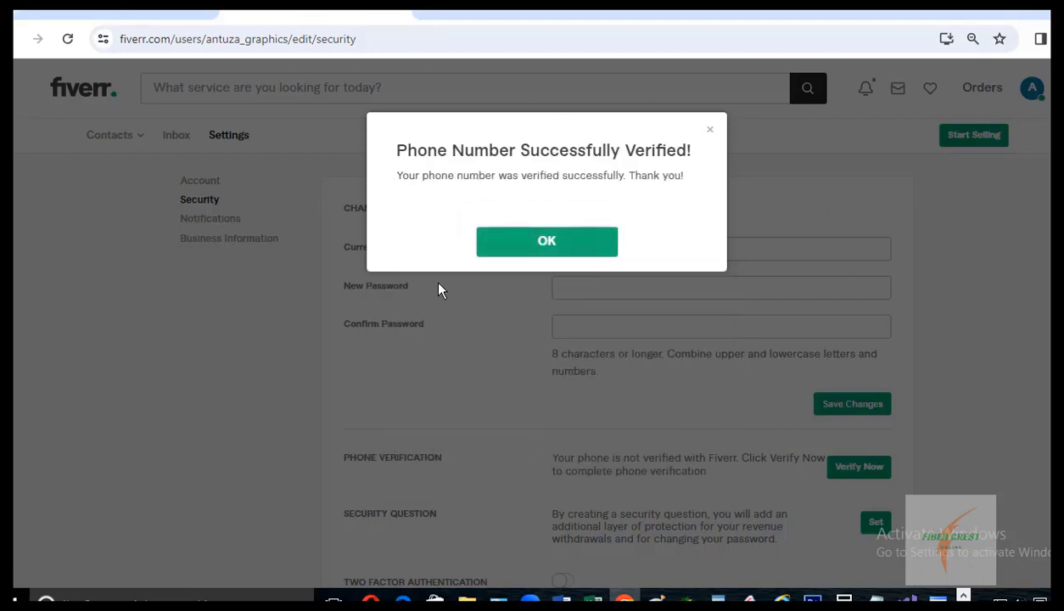
Add the 'What was your childhood nickname?' security question with a pasted answer
left_click(536, 253)
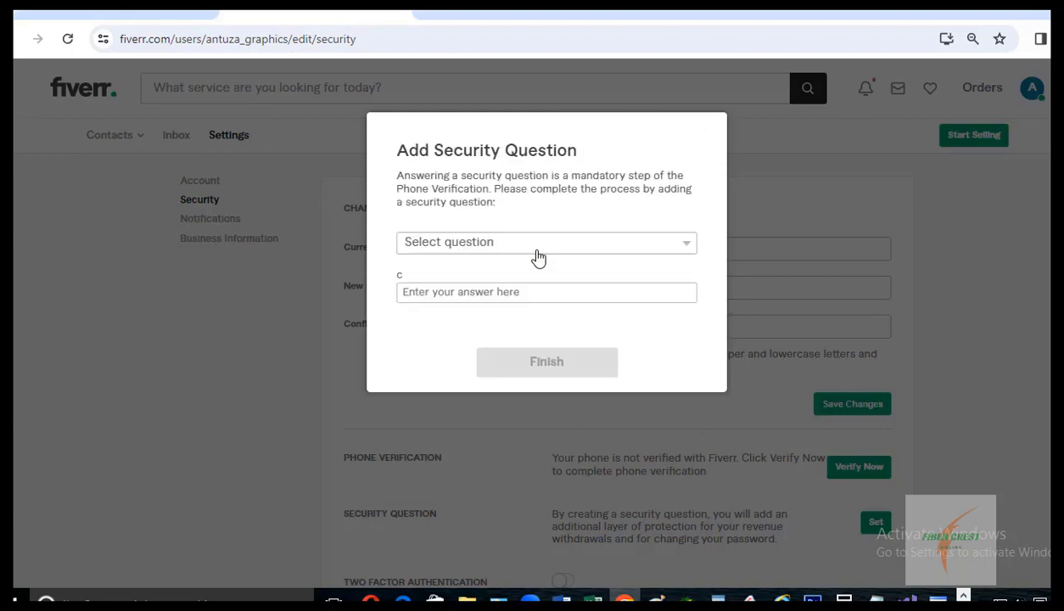
left_click(690, 249)
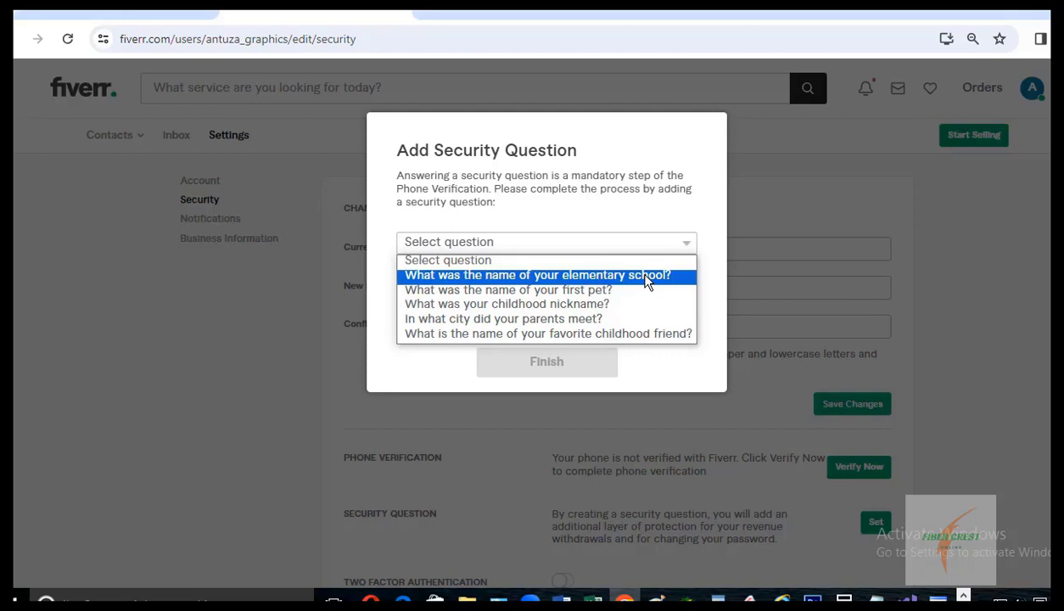
left_click(592, 302)
left_click(530, 294)
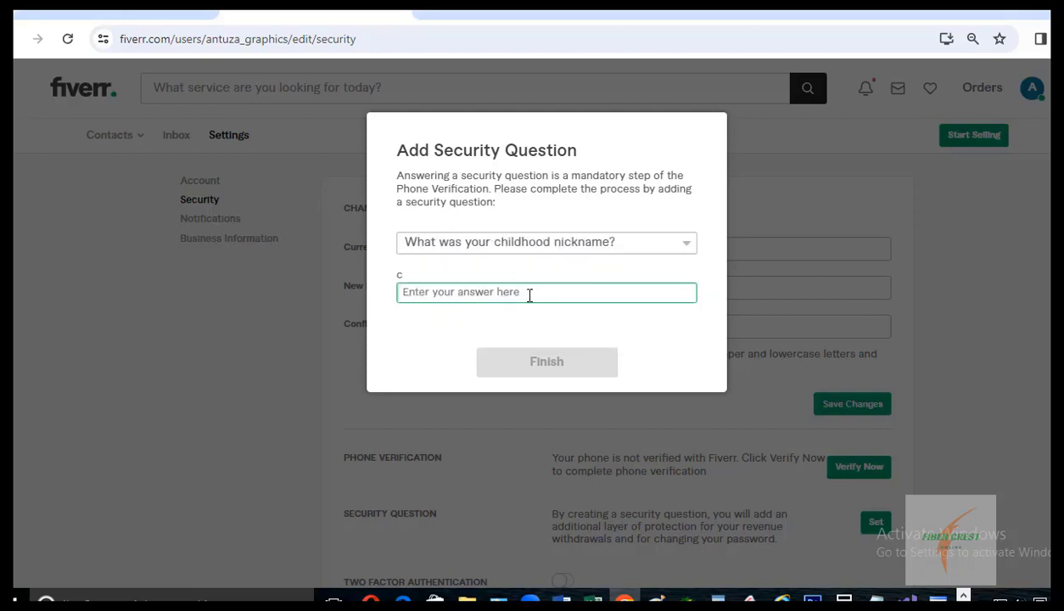
key("ctrl+v")
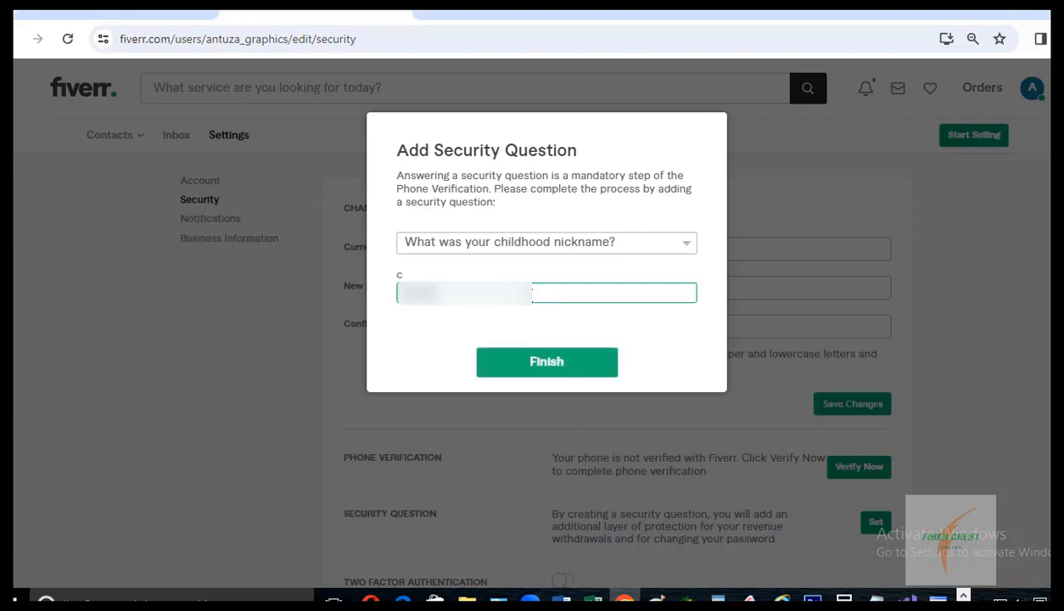
left_click(557, 367)
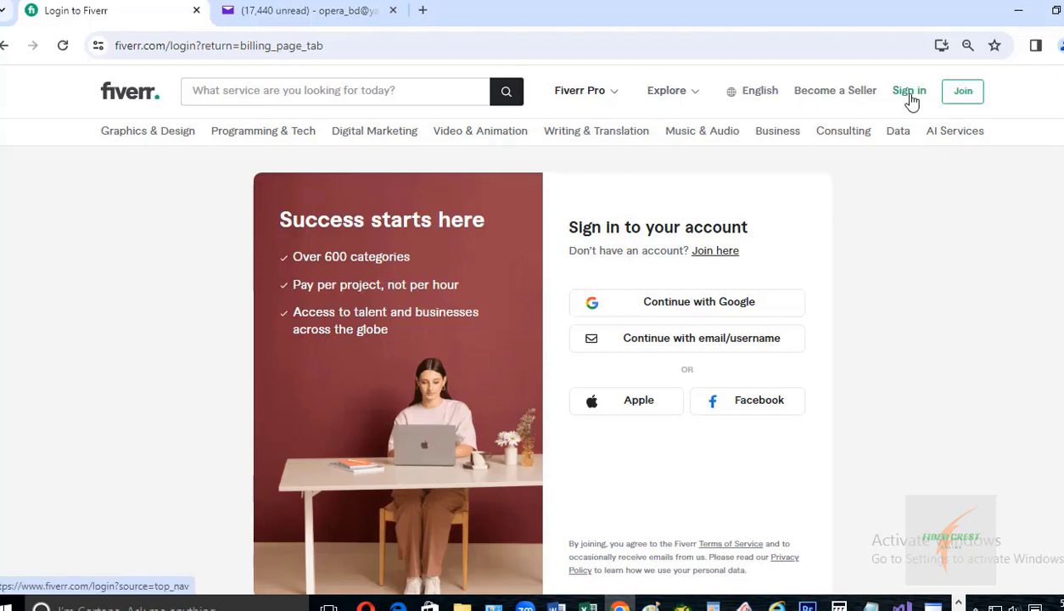
Sign back in with the saved email address and the account password
left_click(910, 100)
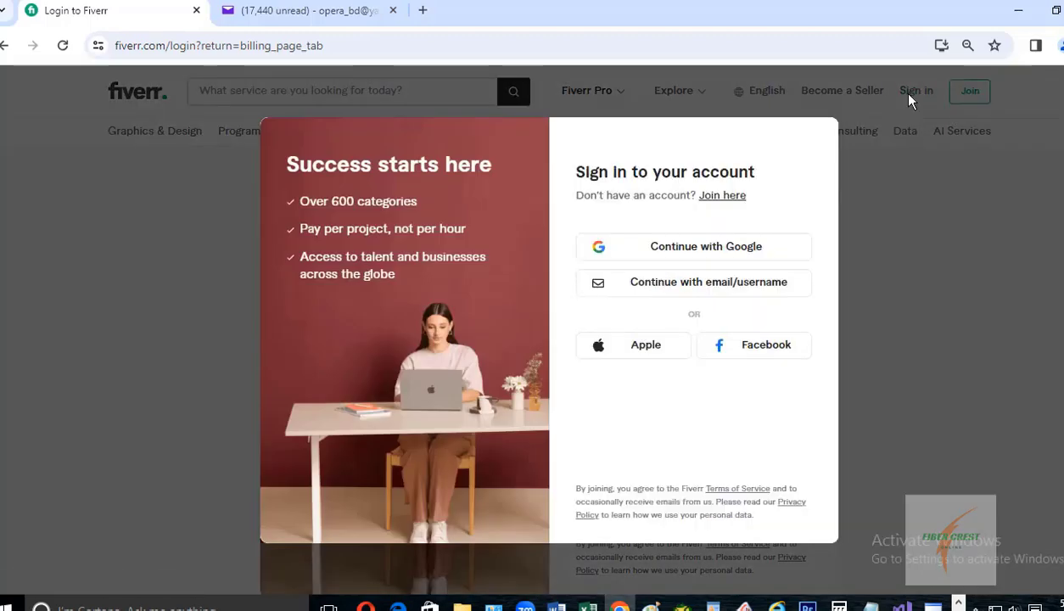
left_click(689, 288)
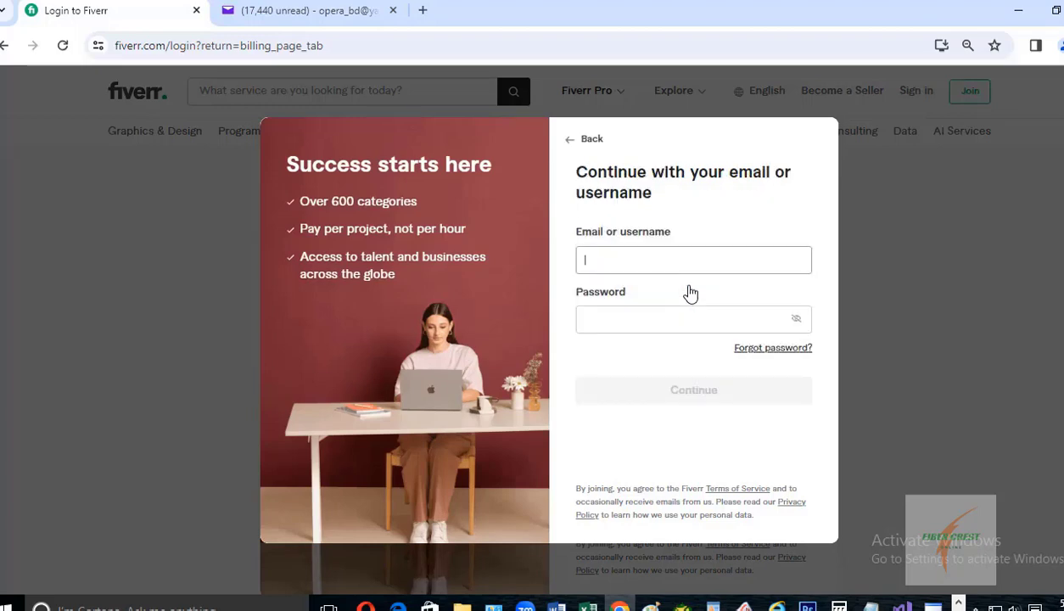
left_click(611, 261)
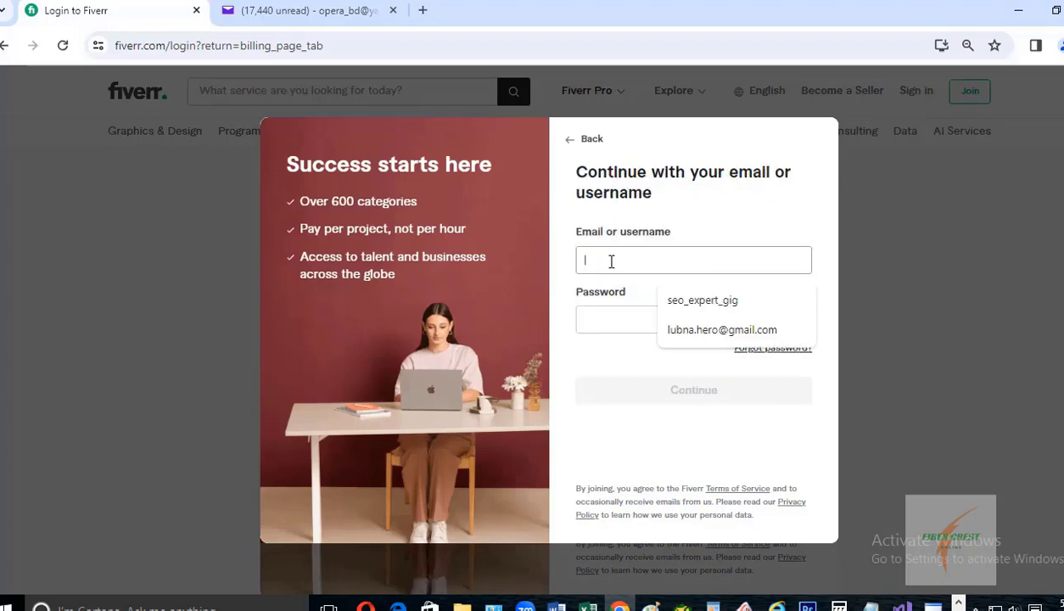
left_click(681, 330)
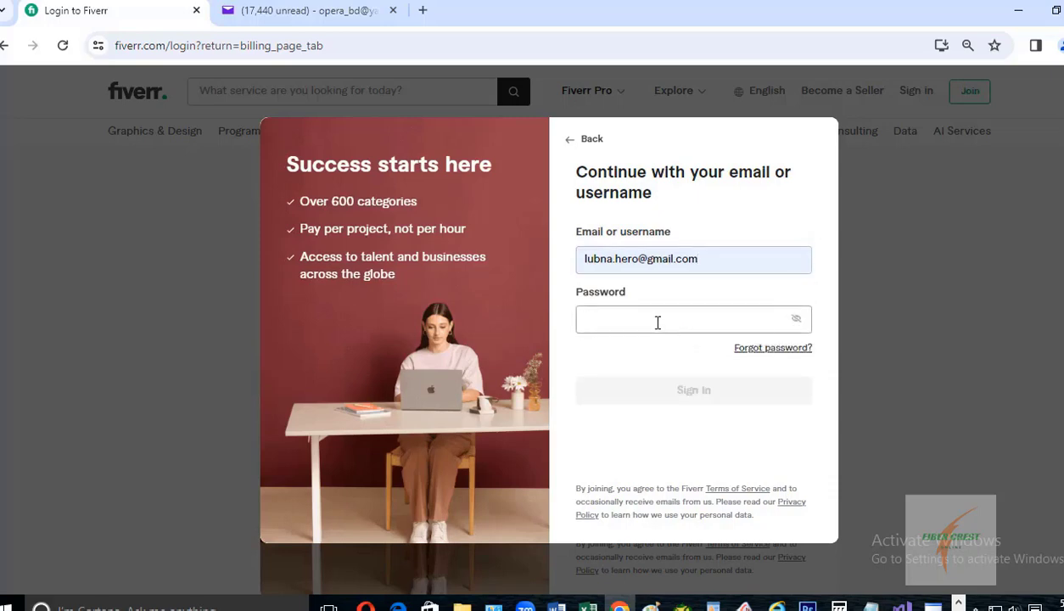
type("••")
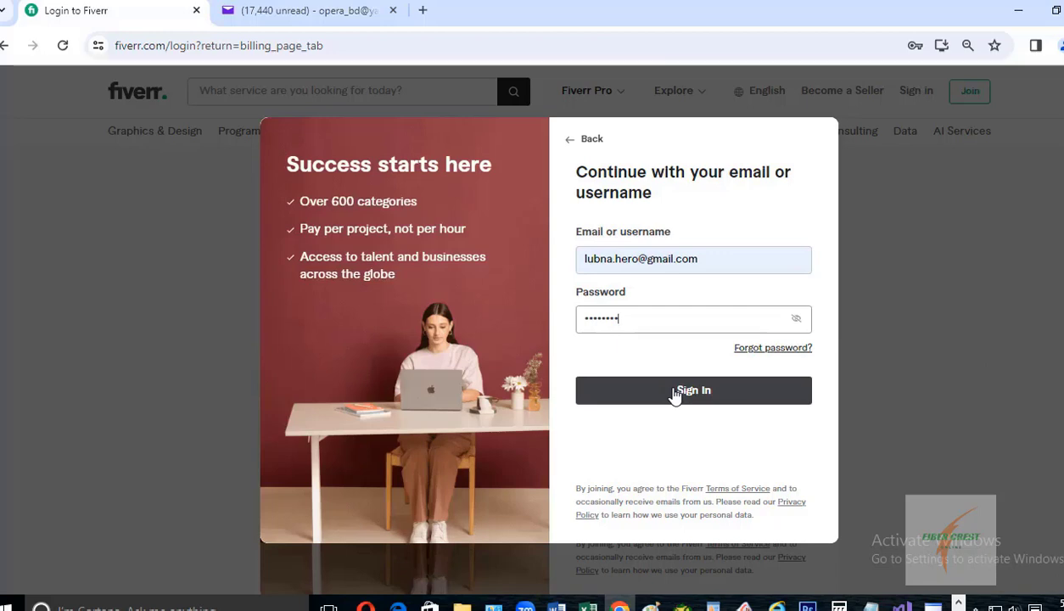
left_click(675, 396)
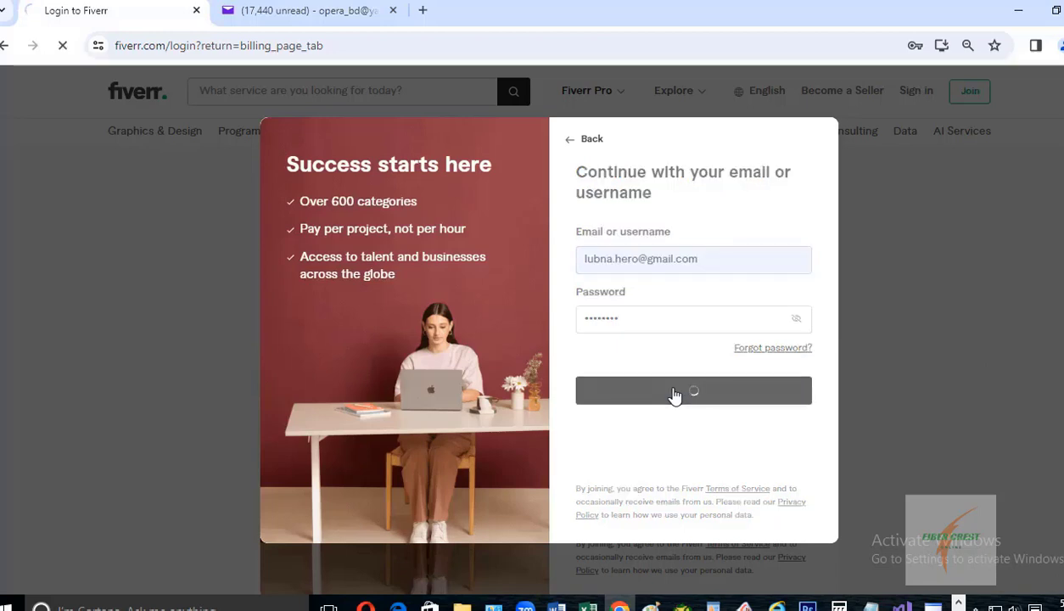